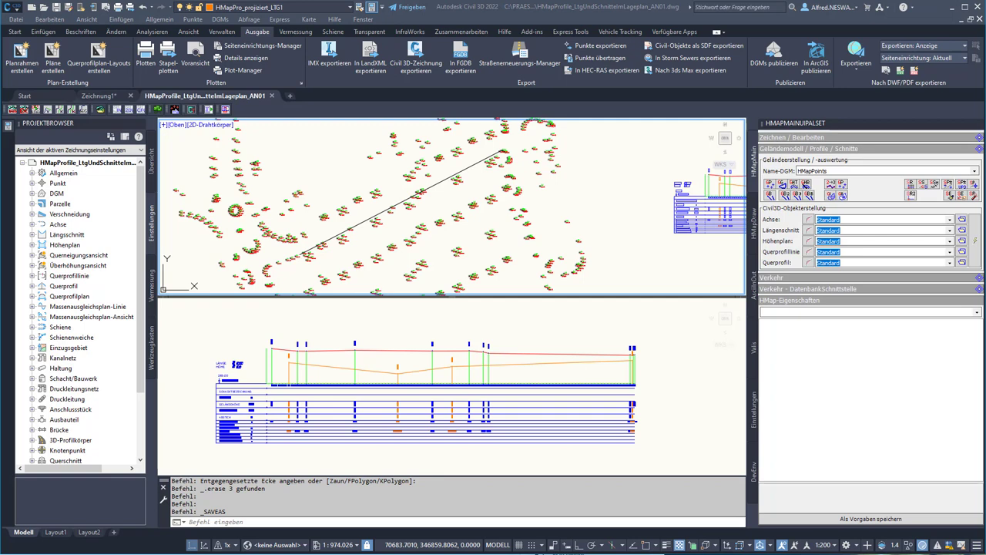
- Activate the lower profile viewport and select the red profile line to show HMapProfile (1) properties
{"action": "left_click", "coordinate": [504, 337]}
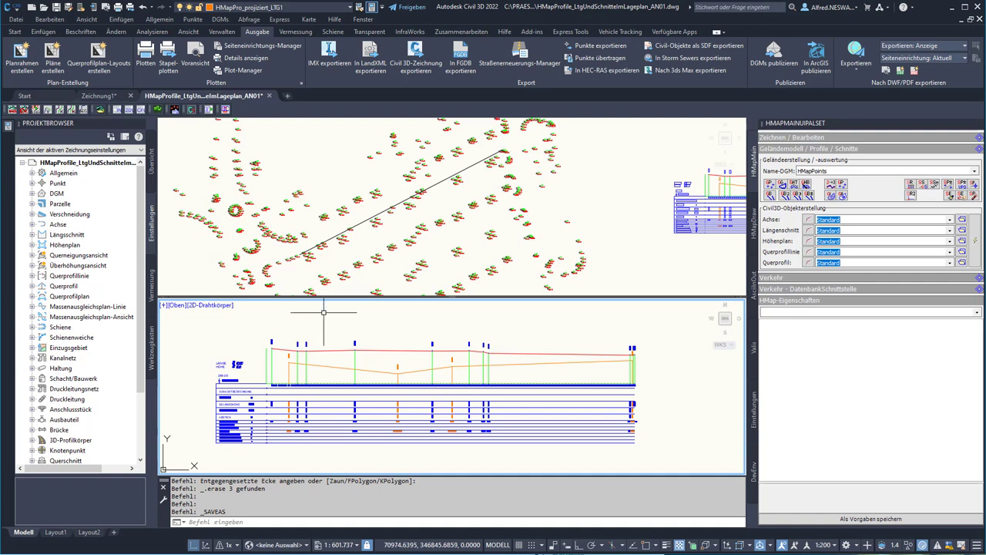
{"action": "left_click", "coordinate": [336, 349]}
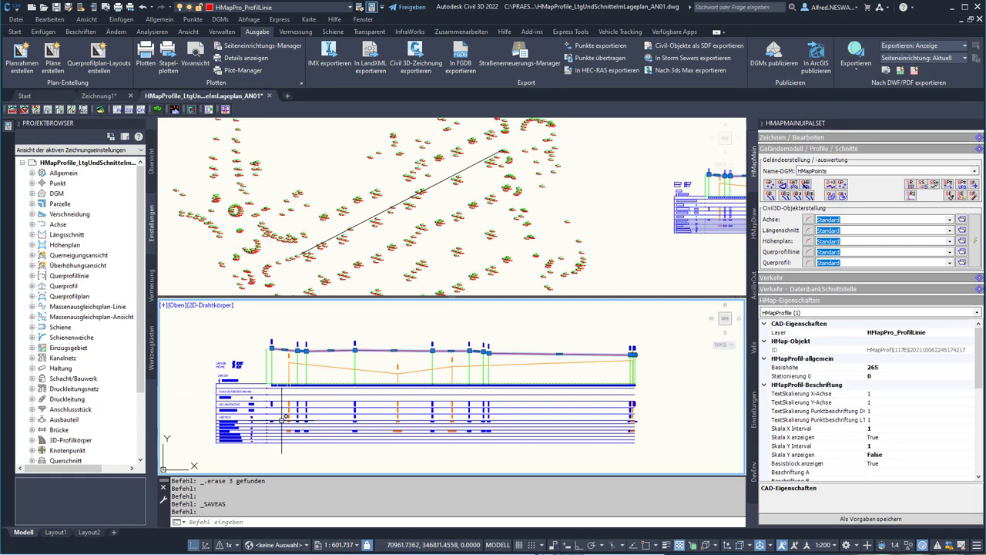
{"action": "scroll", "coordinate": [282, 421], "scroll_direction": "up", "scroll_amount": 5}
{"action": "scroll", "coordinate": [318, 372], "scroll_direction": "down", "scroll_amount": 2}
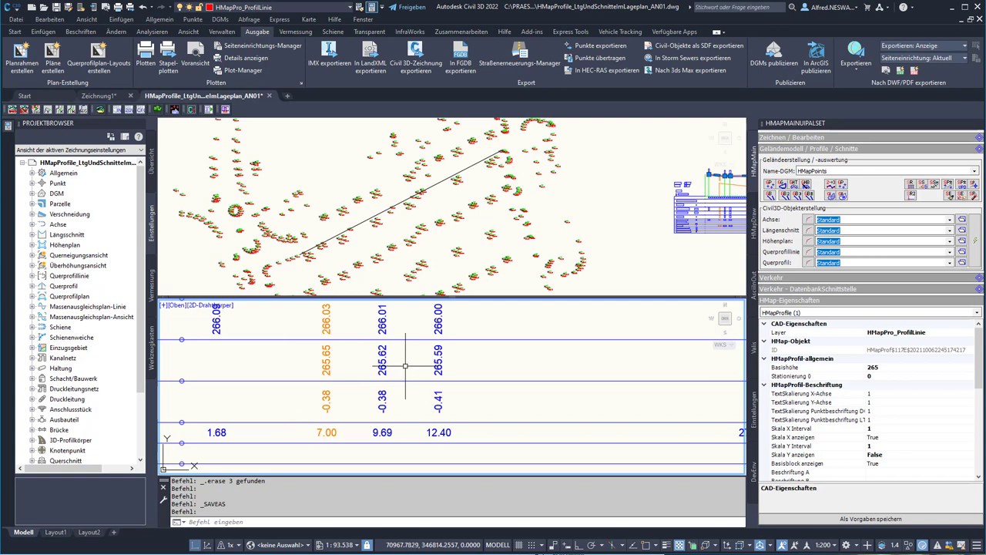
{"action": "key", "text": "Escape"}
{"action": "scroll", "coordinate": [404, 399], "scroll_direction": "down", "scroll_amount": 3}
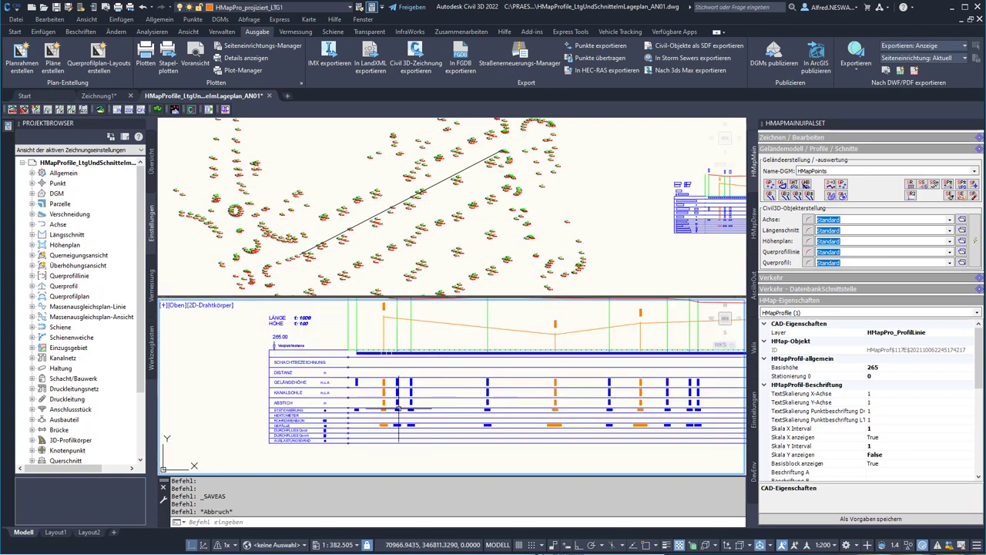
{"action": "scroll", "coordinate": [385, 455], "scroll_direction": "down", "scroll_amount": 1}
{"action": "scroll", "coordinate": [354, 362], "scroll_direction": "up", "scroll_amount": 2}
{"action": "scroll", "coordinate": [383, 328], "scroll_direction": "up", "scroll_amount": 2}
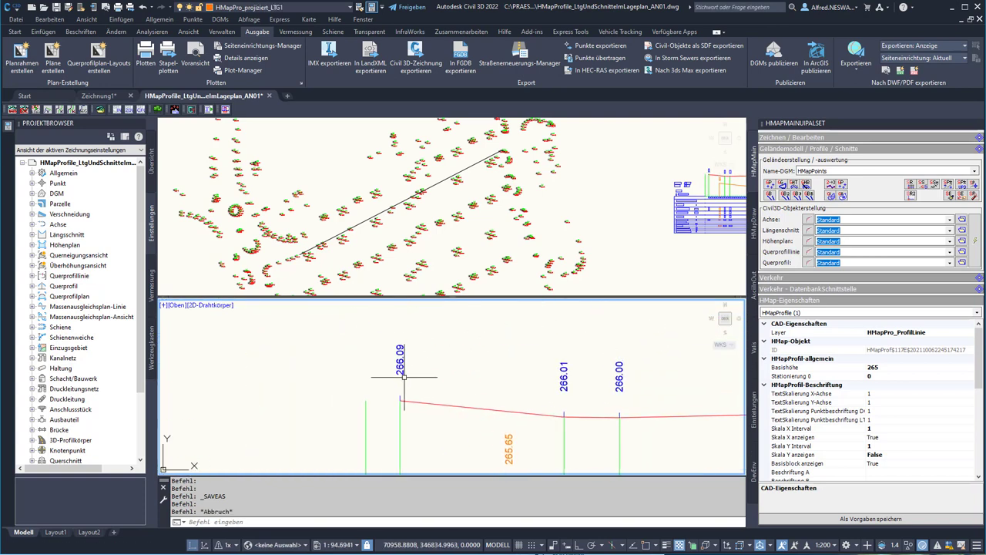
{"action": "scroll", "coordinate": [399, 348], "scroll_direction": "down", "scroll_amount": 3}
{"action": "middle_click_drag", "start_coordinate": [231, 356], "coordinate": [317, 355]}
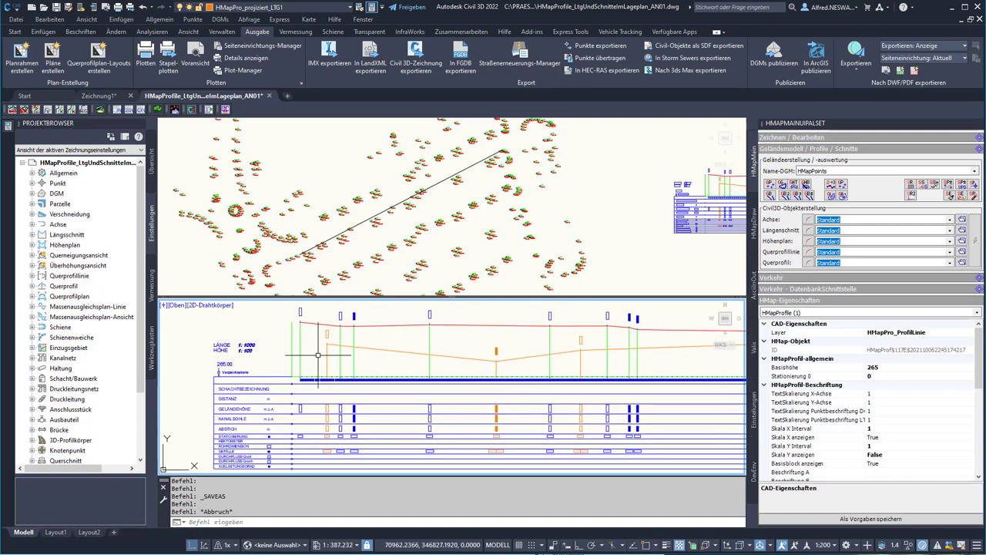
{"action": "key", "text": "Escape"}
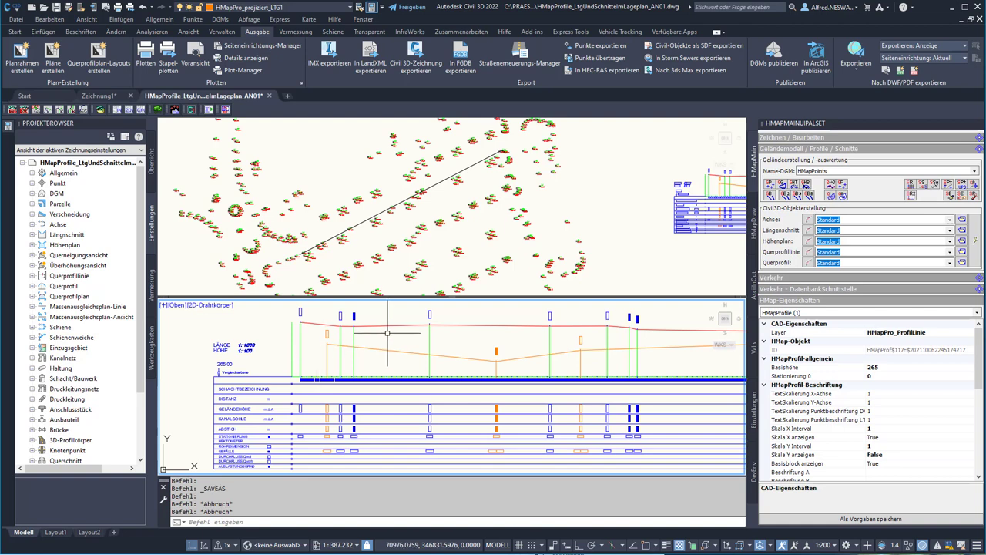
{"action": "scroll", "coordinate": [370, 339], "scroll_direction": "up", "scroll_amount": 3}
{"action": "scroll", "coordinate": [409, 396], "scroll_direction": "up", "scroll_amount": 2}
{"action": "scroll", "coordinate": [398, 398], "scroll_direction": "up", "scroll_amount": 1}
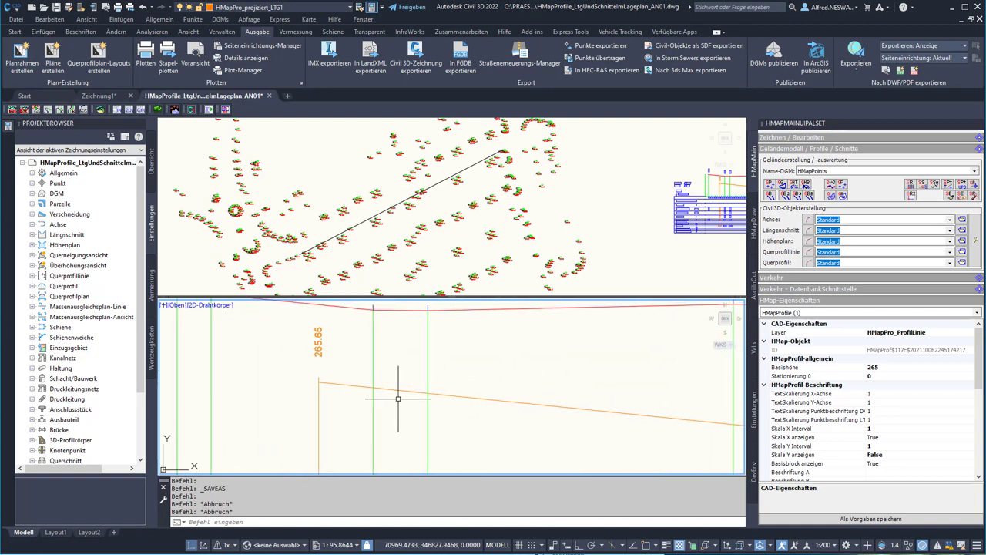
{"action": "left_click", "coordinate": [465, 398]}
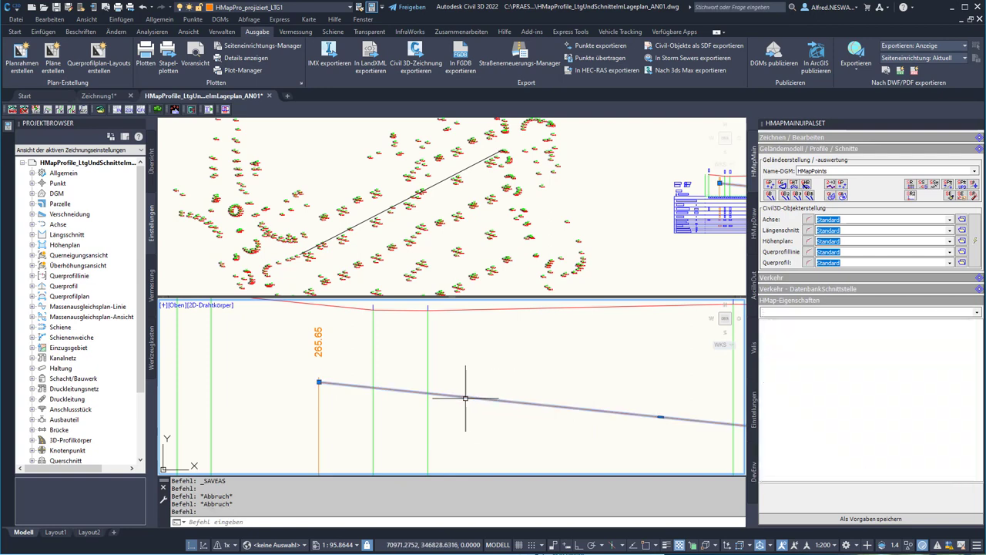
{"action": "key", "text": "Escape"}
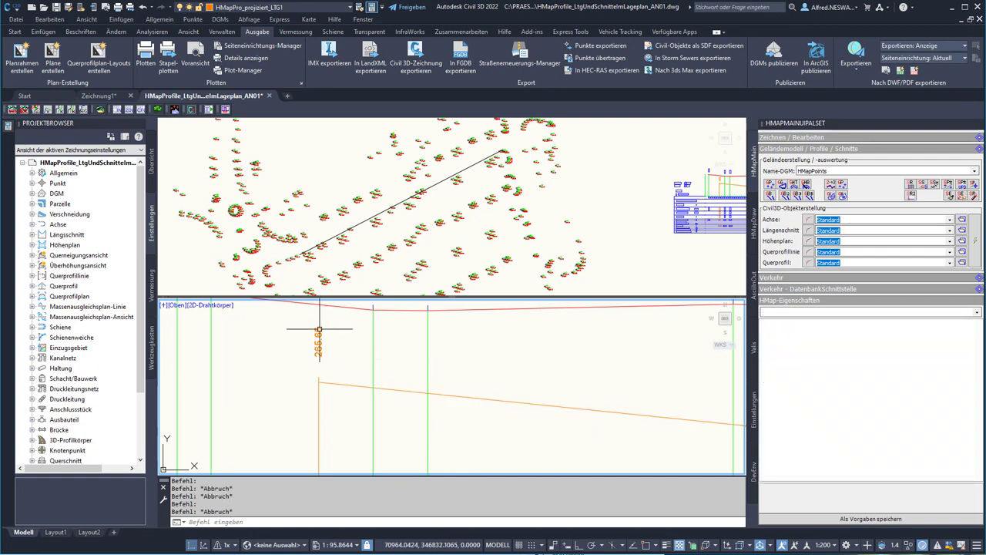
{"action": "scroll", "coordinate": [335, 343], "scroll_direction": "down", "scroll_amount": 5}
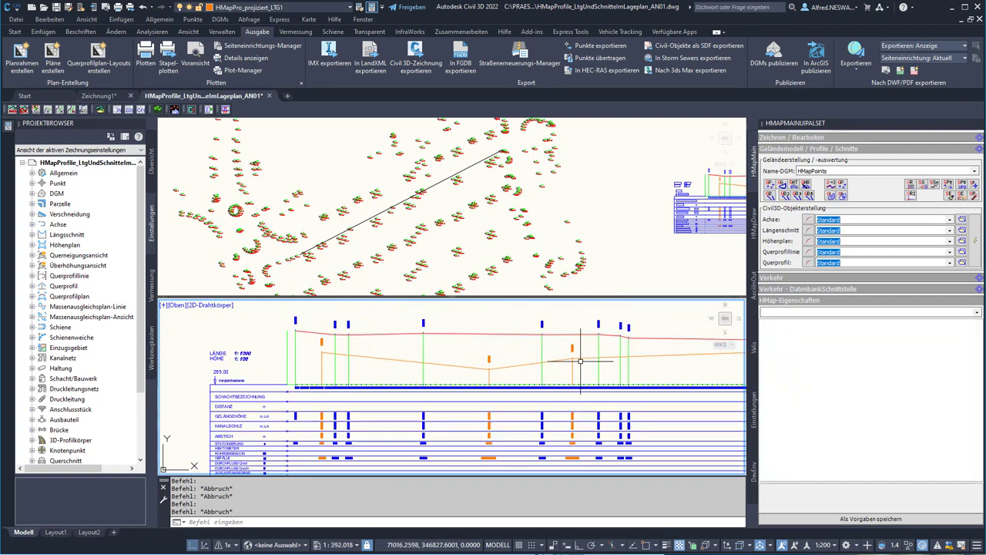
{"action": "middle_click_drag", "start_coordinate": [580, 361], "coordinate": [542, 329]}
{"action": "scroll", "coordinate": [303, 396], "scroll_direction": "up", "scroll_amount": 4}
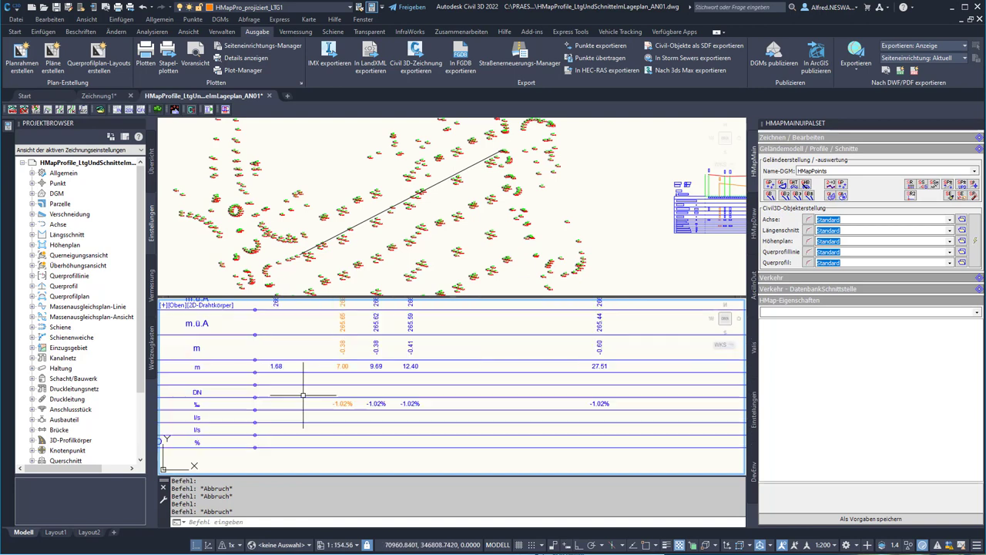
{"action": "middle_click_drag", "start_coordinate": [303, 395], "coordinate": [462, 424]}
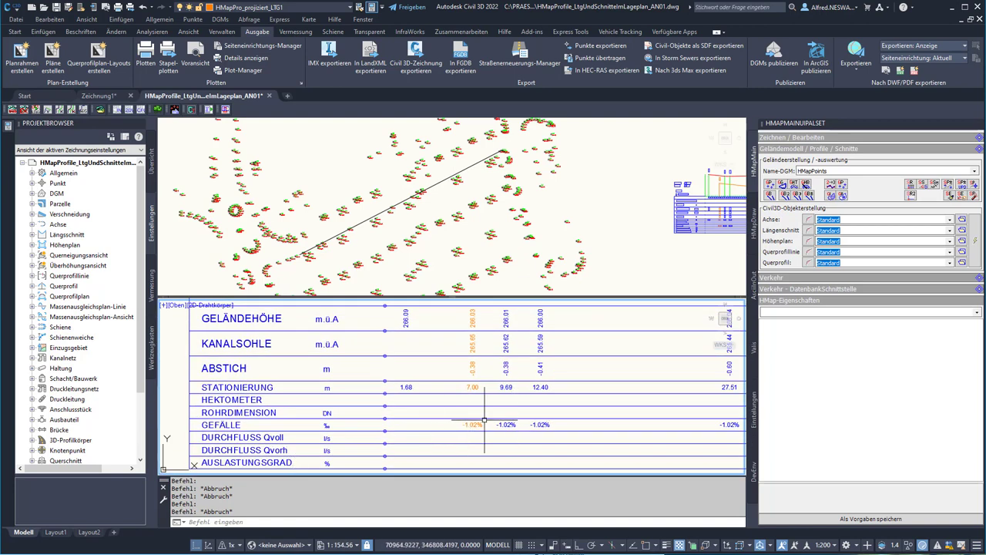
{"action": "scroll", "coordinate": [393, 425], "scroll_direction": "down", "scroll_amount": 1}
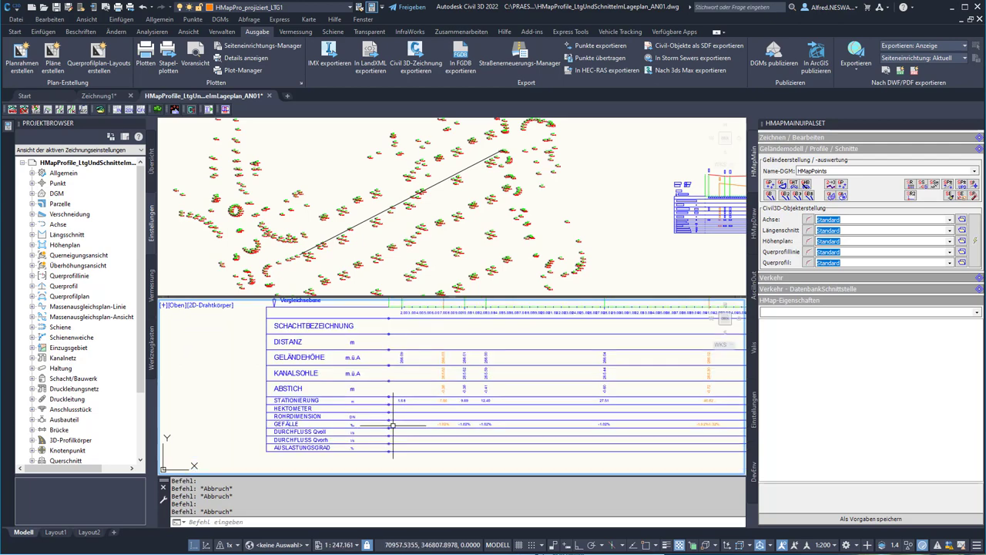
{"action": "scroll", "coordinate": [393, 425], "scroll_direction": "down", "scroll_amount": 1}
{"action": "scroll", "coordinate": [455, 414], "scroll_direction": "down", "scroll_amount": 2}
{"action": "middle_click_drag", "start_coordinate": [456, 414], "coordinate": [418, 407]}
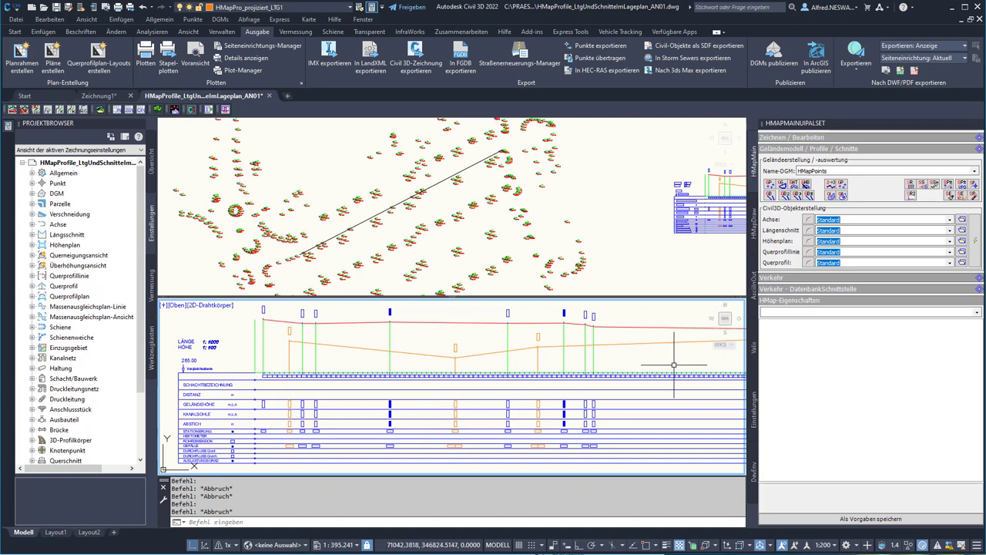
- In the upper plan view, make GG the current layer
{"action": "left_click", "coordinate": [333, 179]}
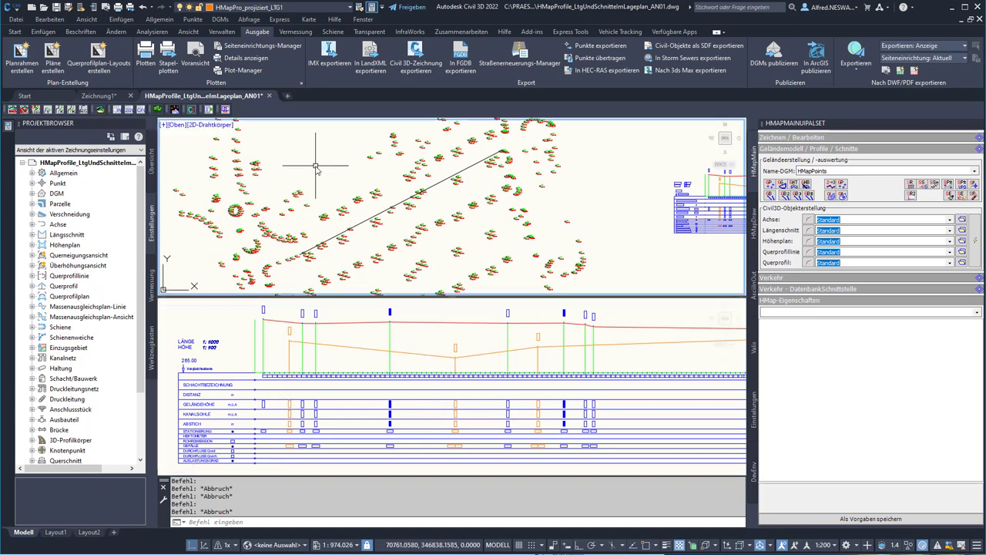
{"action": "key", "text": "Escape"}
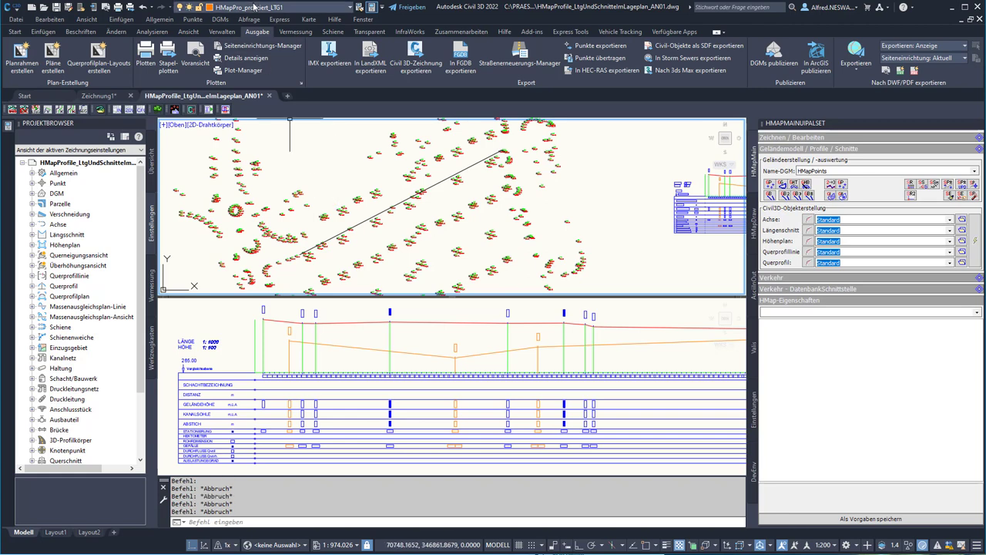
{"action": "left_click", "coordinate": [256, 8]}
{"action": "left_click", "coordinate": [232, 44]}
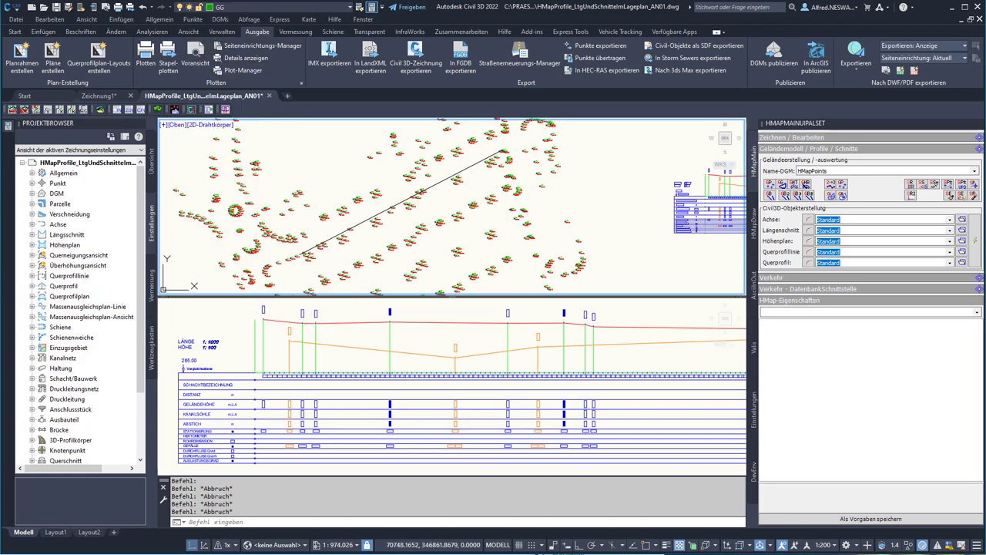
- Draw two short section polylines across the main line with PL
{"action": "type", "text": "pl"}
{"action": "key", "text": "Return"}
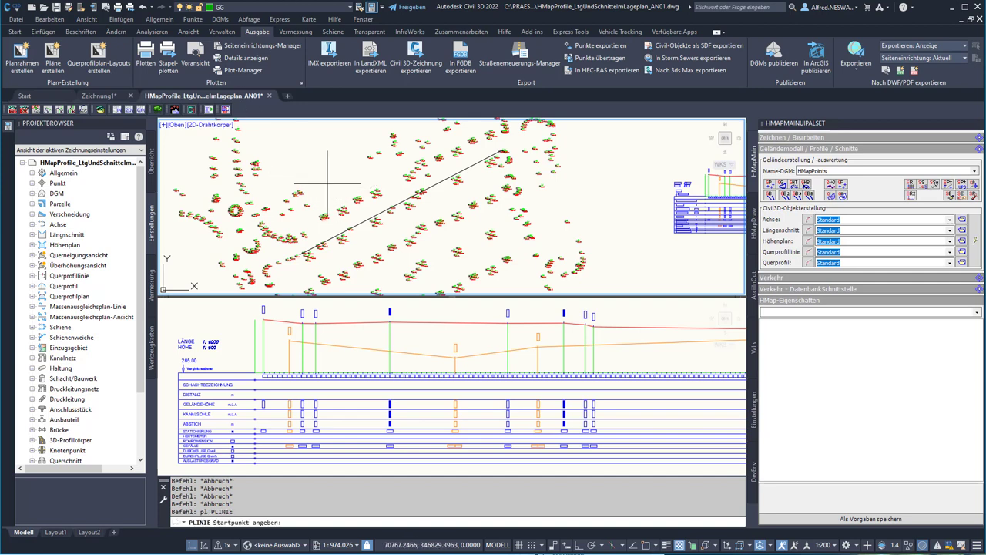
{"action": "left_click", "coordinate": [331, 198]}
{"action": "left_click", "coordinate": [367, 245]}
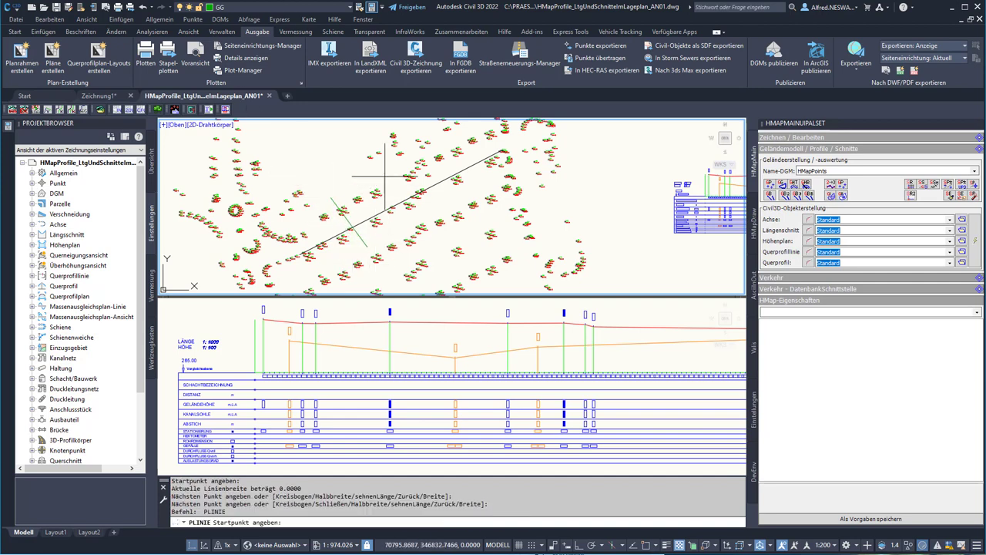
{"action": "key", "text": "Return"}
{"action": "key", "text": "Return"}
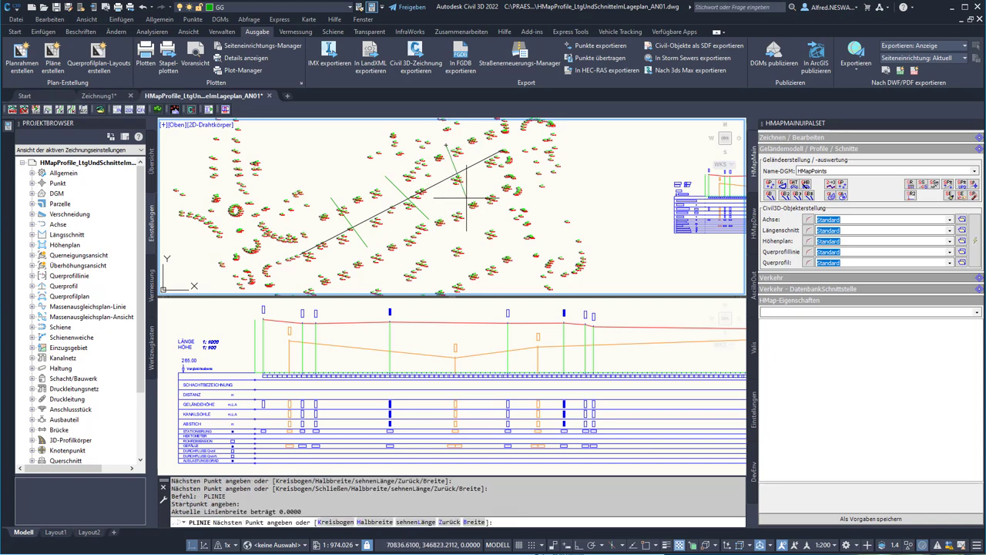
{"action": "left_click", "coordinate": [487, 149]}
{"action": "left_click", "coordinate": [500, 174]}
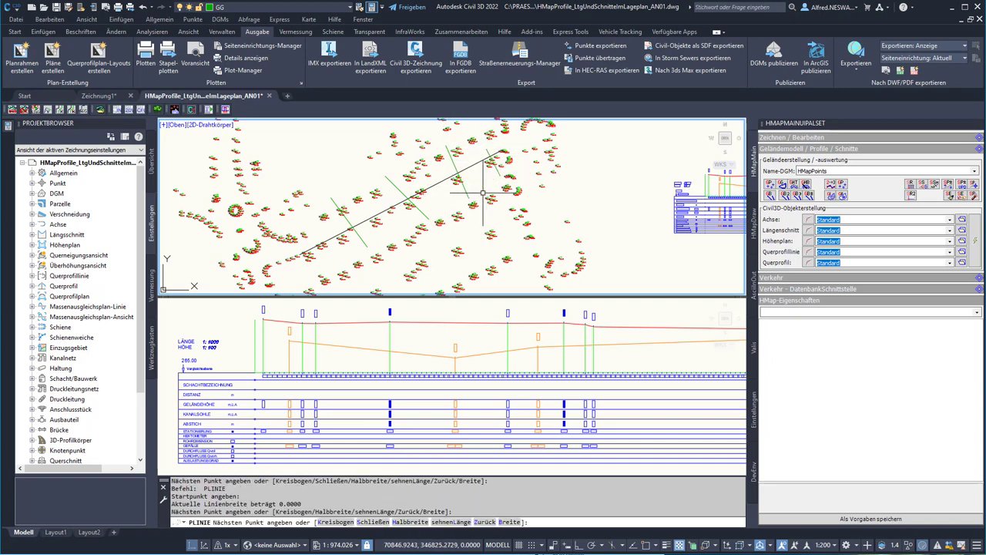
{"action": "key", "text": "Return"}
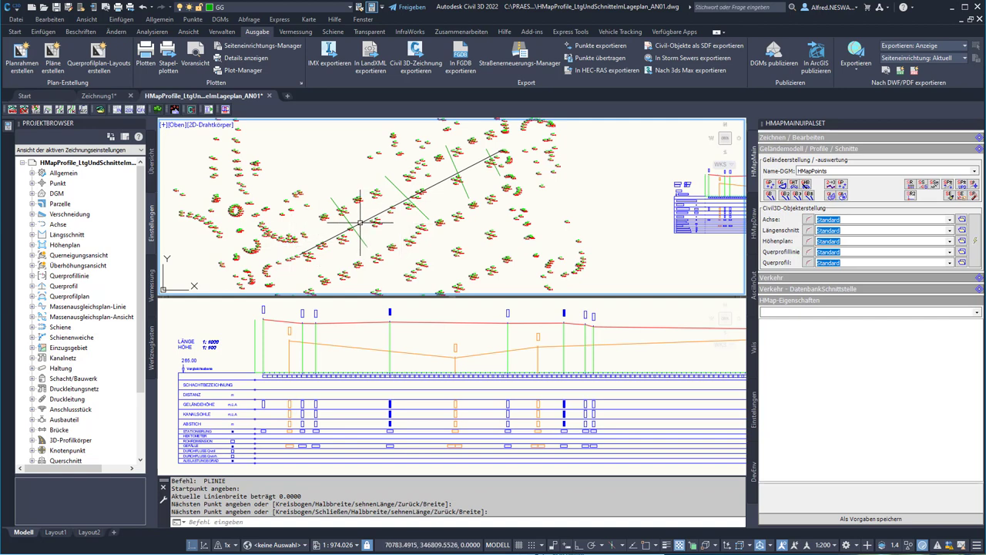
{"action": "left_click", "coordinate": [365, 340]}
- Enter GG as the profile's SectionPoints - Layerfilter under Schnittpunkte aus Lageplan
{"action": "left_click", "coordinate": [347, 322]}
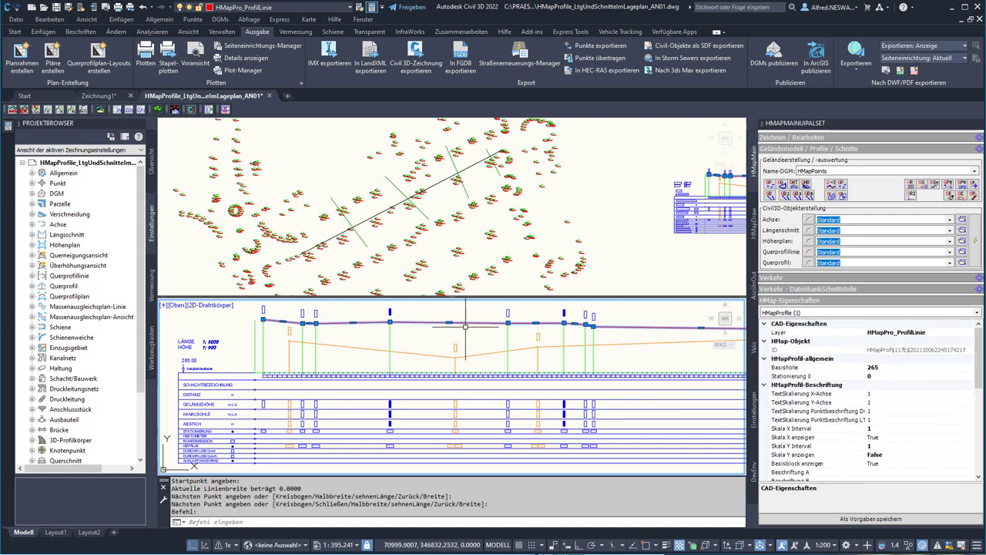
{"action": "mouse_move", "coordinate": [978, 355]}
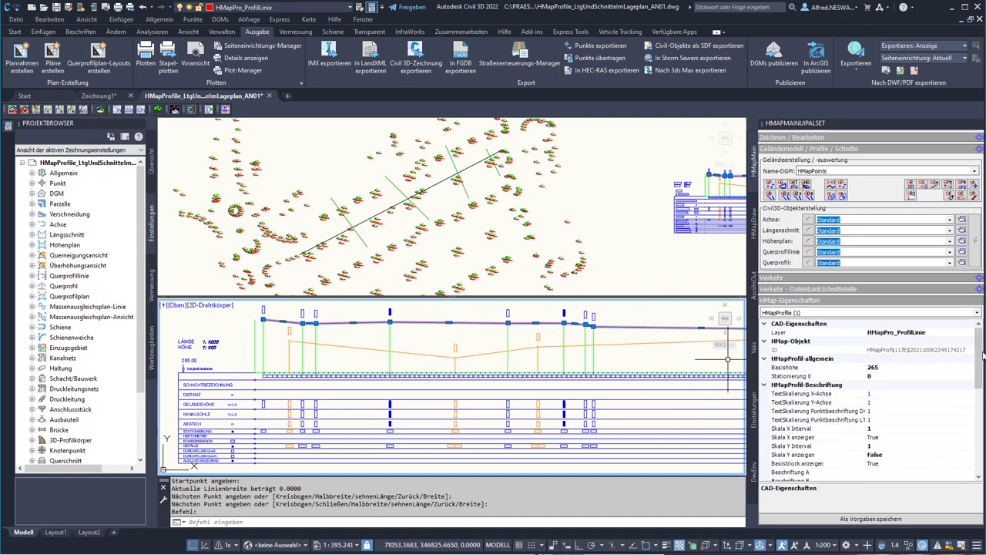
{"action": "left_click_drag", "start_coordinate": [980, 355], "coordinate": [980, 435]}
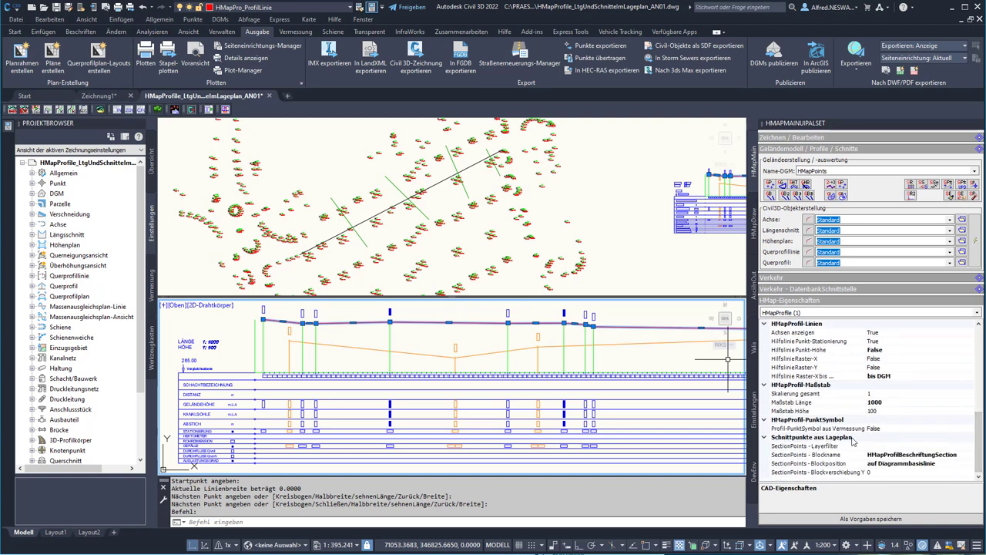
{"action": "left_click", "coordinate": [879, 445]}
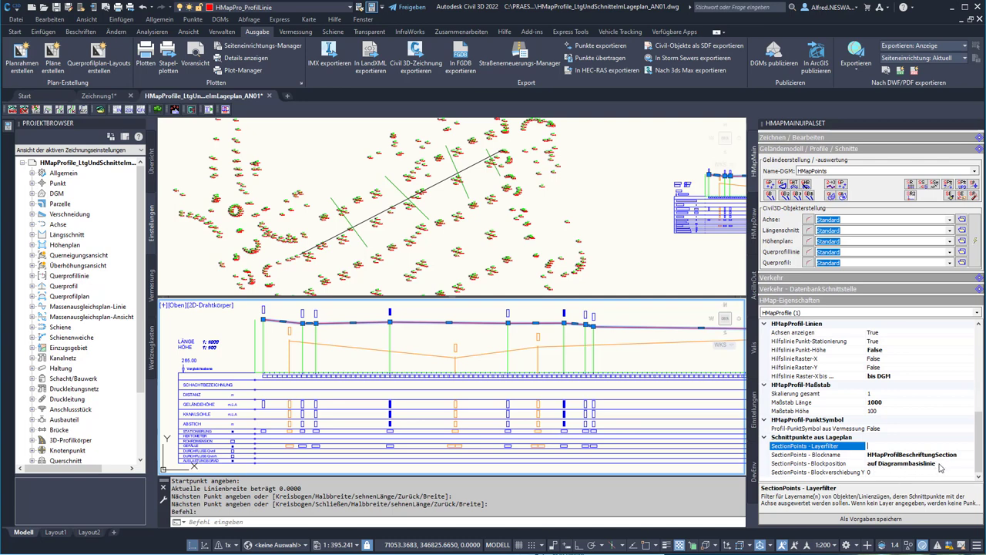
{"action": "left_click", "coordinate": [881, 473]}
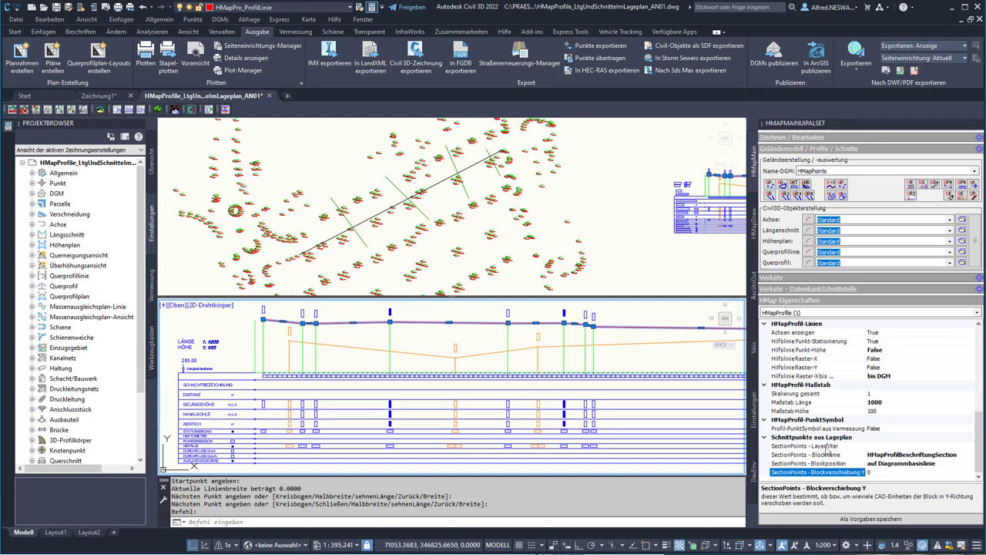
{"action": "left_click", "coordinate": [866, 446]}
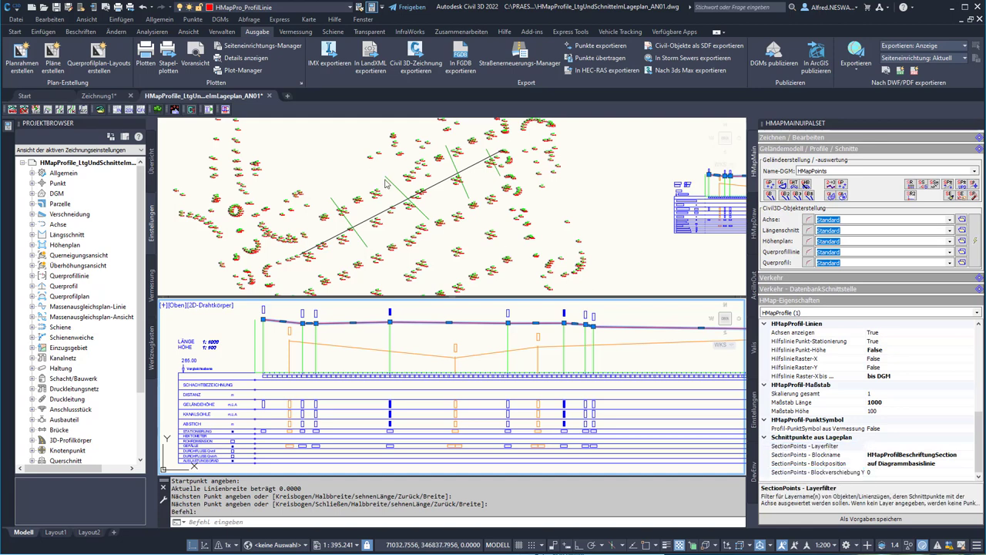
{"action": "left_click", "coordinate": [875, 447]}
{"action": "type", "text": "GP"}
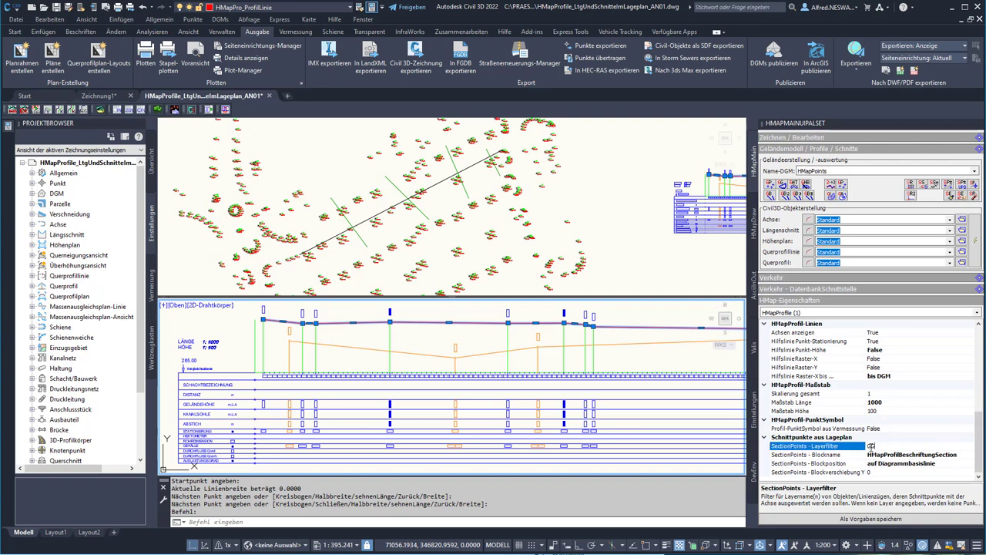
{"action": "key", "text": "Return"}
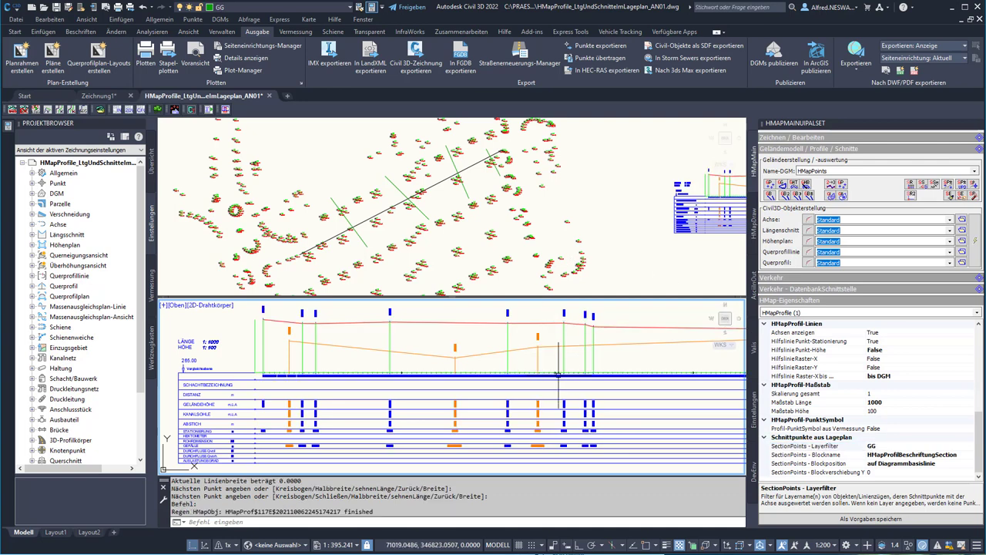
- Set Skala X Interval to 10 in HMap-Eigenschaften
{"action": "scroll", "coordinate": [550, 371], "scroll_direction": "up", "scroll_amount": 5}
{"action": "scroll", "coordinate": [550, 372], "scroll_direction": "up", "scroll_amount": 2}
{"action": "scroll", "coordinate": [567, 405], "scroll_direction": "up", "scroll_amount": 4}
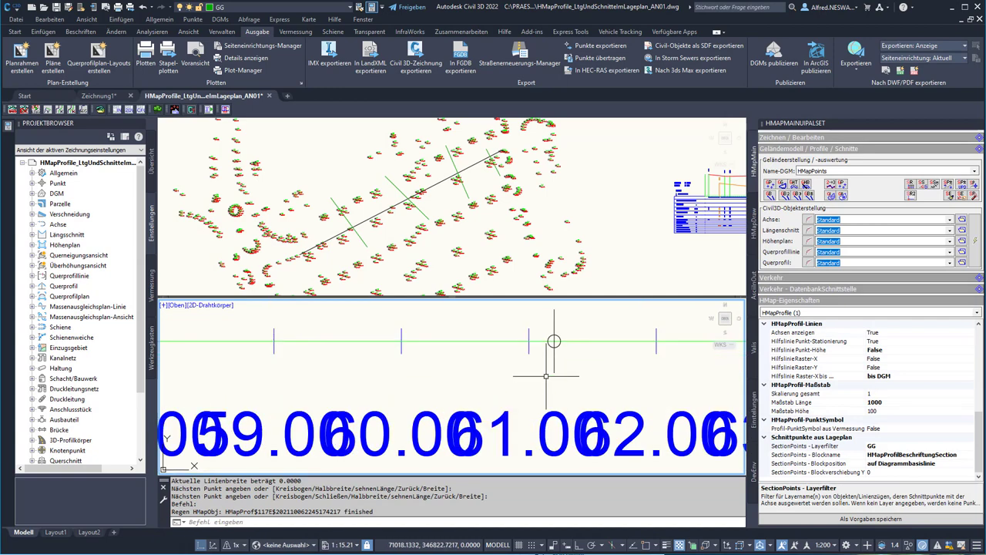
{"action": "left_click_drag", "start_coordinate": [980, 437], "coordinate": [980, 362]}
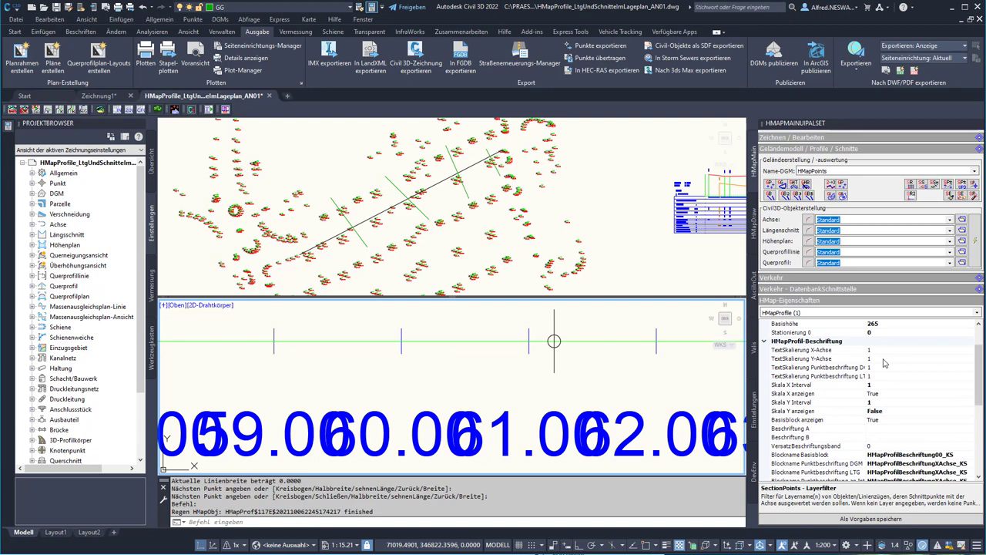
{"action": "left_click", "coordinate": [880, 383]}
{"action": "type", "text": "0"}
{"action": "key", "text": "Return"}
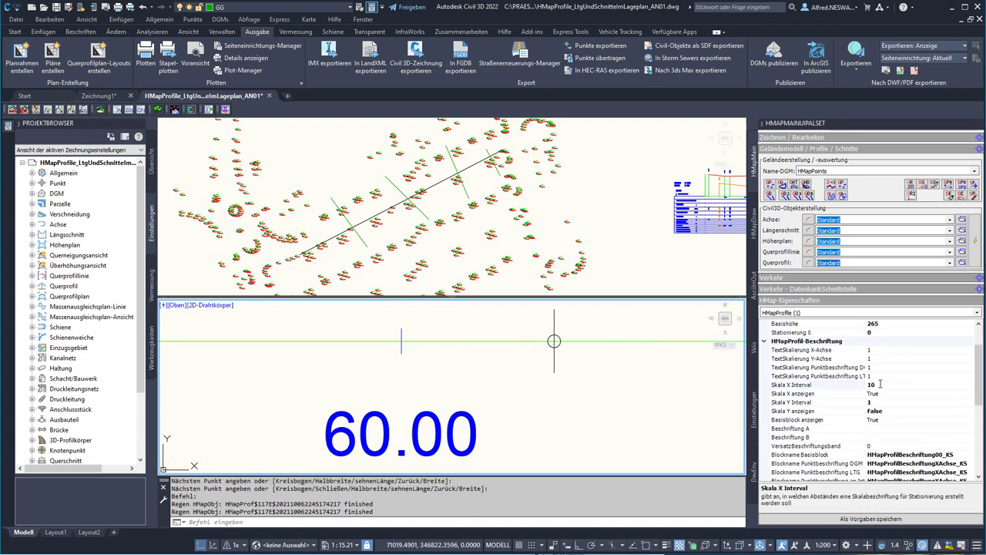
{"action": "key", "text": "Escape"}
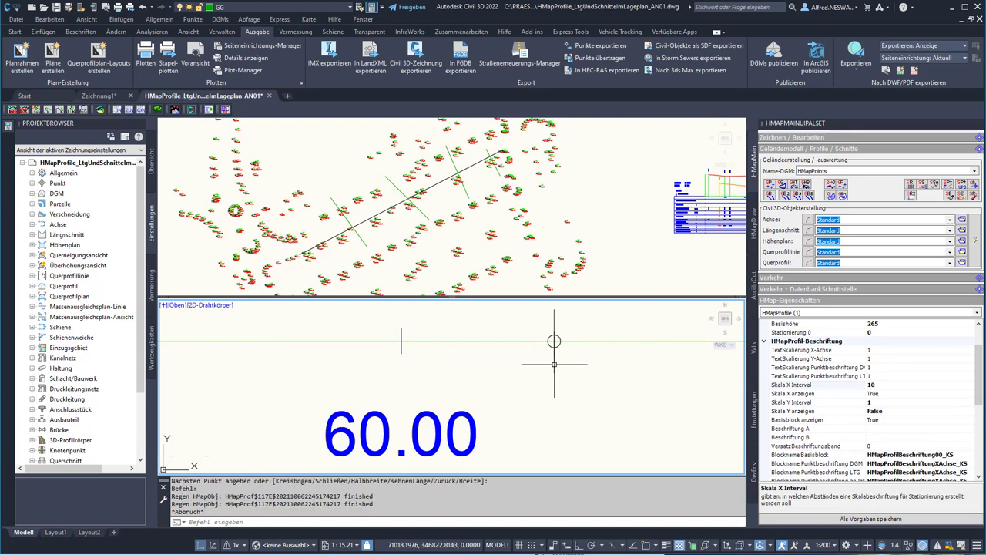
- Zoom out to see the whole profile with stations 40.00 to 70.00
{"action": "scroll", "coordinate": [530, 385], "scroll_direction": "down", "scroll_amount": 2}
{"action": "scroll", "coordinate": [524, 389], "scroll_direction": "down", "scroll_amount": 3}
{"action": "scroll", "coordinate": [513, 393], "scroll_direction": "down", "scroll_amount": 2}
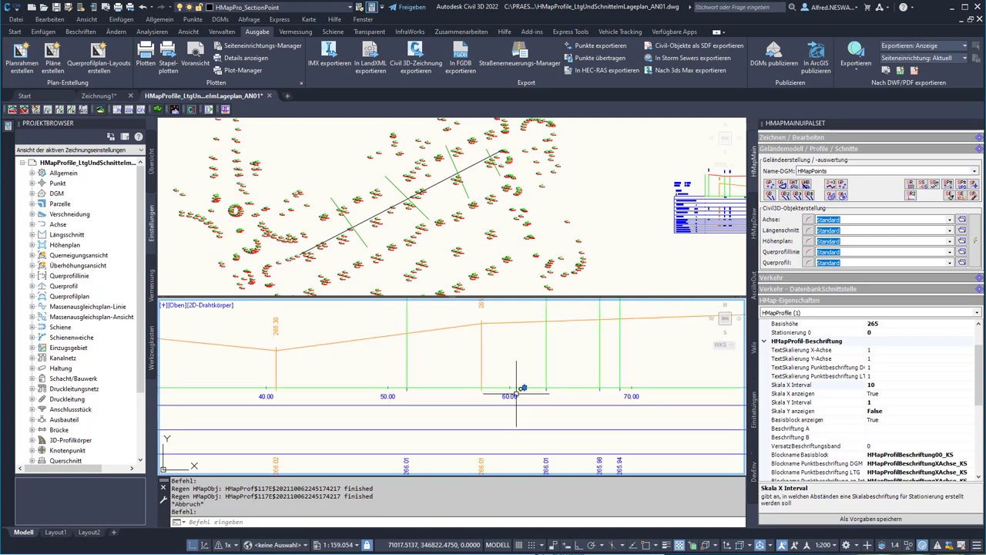
{"action": "scroll", "coordinate": [462, 396], "scroll_direction": "down", "scroll_amount": 2}
{"action": "scroll", "coordinate": [416, 402], "scroll_direction": "down", "scroll_amount": 2}
{"action": "mouse_move", "coordinate": [412, 403]}
{"action": "middle_mouse_down"}
{"action": "mouse_move", "coordinate": [498, 406]}
{"action": "mouse_move", "coordinate": [293, 389]}
{"action": "middle_mouse_up"}
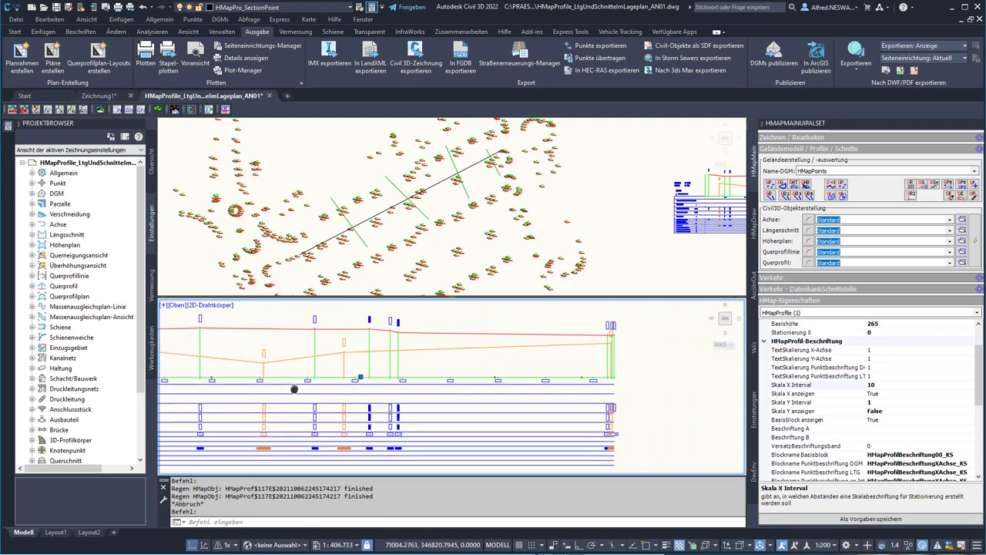
- Try Select Similar on the profile object, then cancel the selection
{"action": "right_click", "coordinate": [462, 357]}
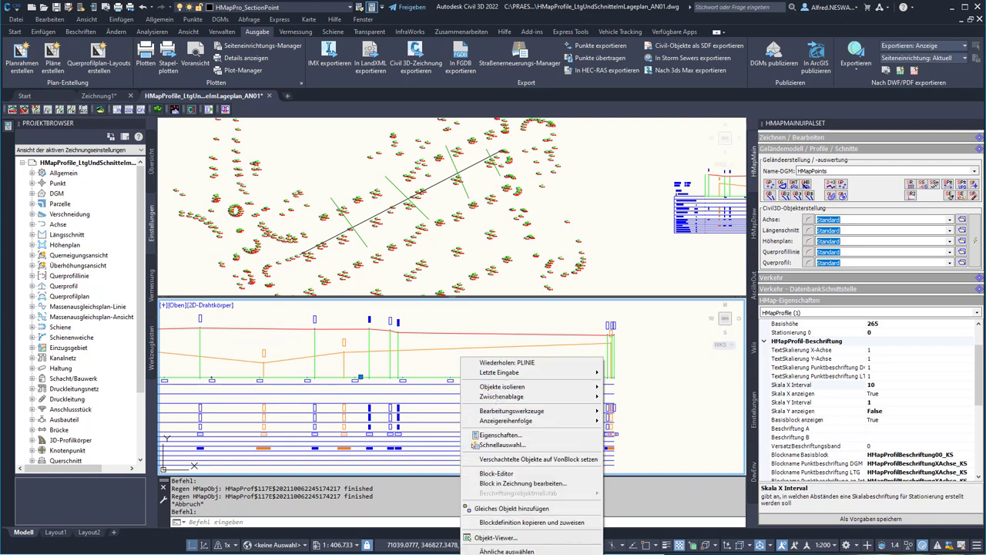
{"action": "left_click", "coordinate": [487, 551]}
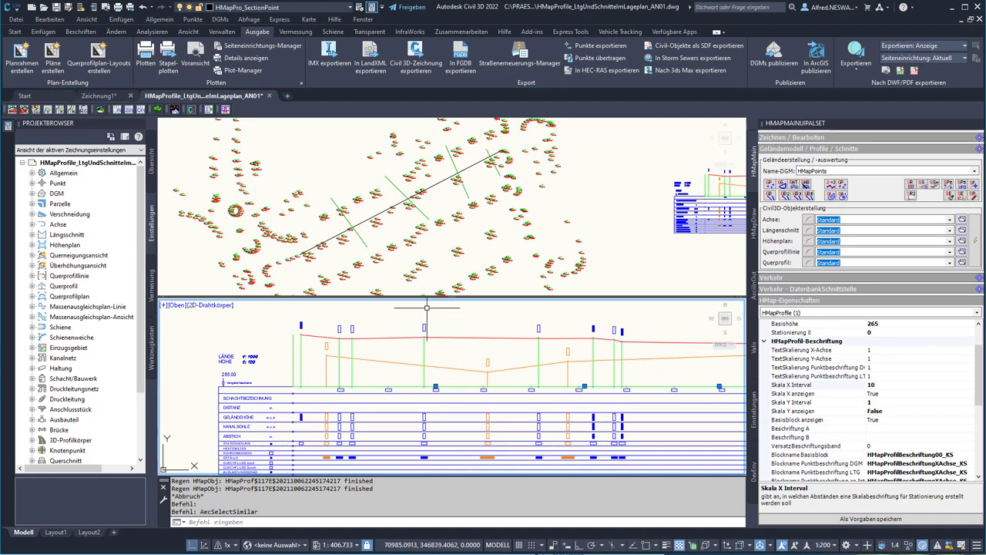
{"action": "key", "text": "Escape"}
{"action": "key", "text": "Escape"}
- Stretch one green section line's endpoint to a new spot in the plan view
{"action": "left_click", "coordinate": [368, 239]}
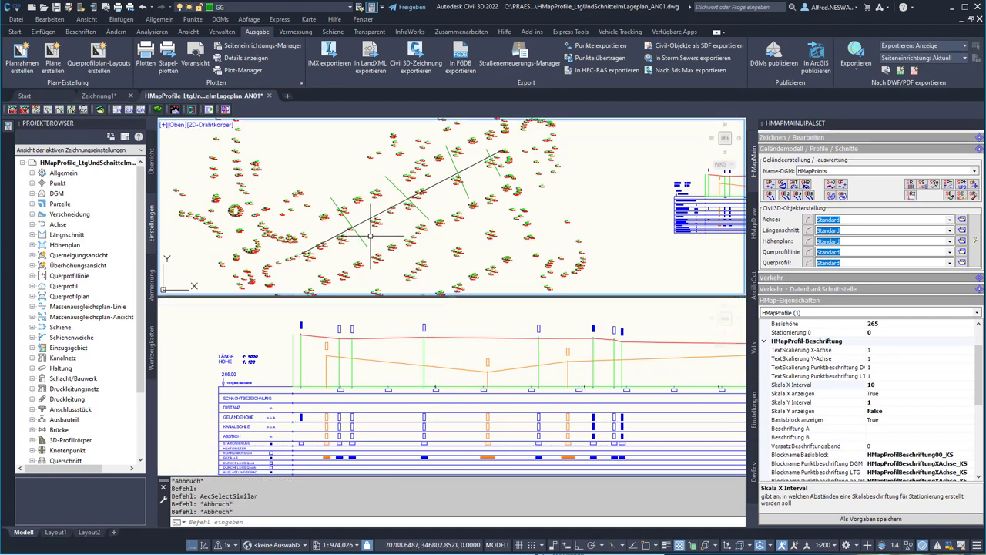
{"action": "left_click", "coordinate": [369, 240]}
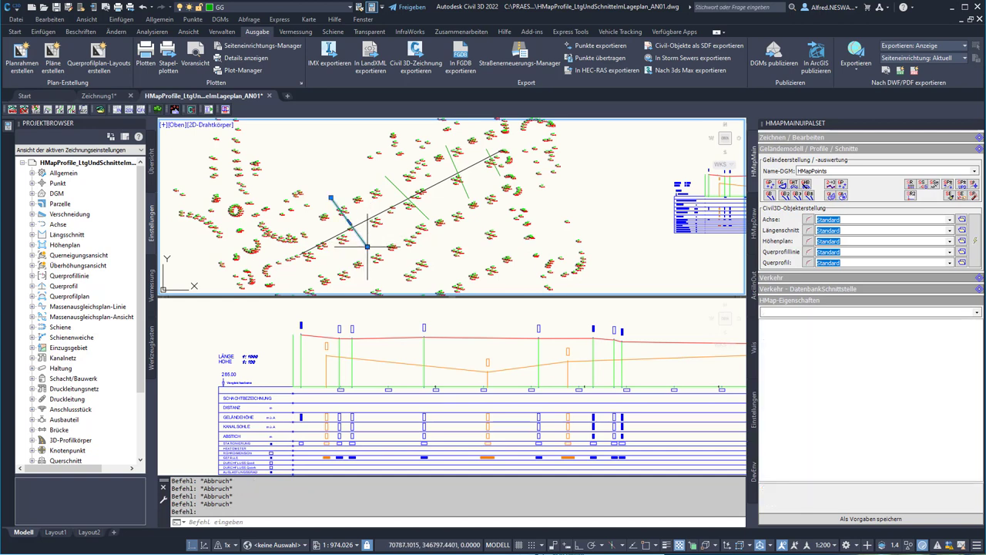
{"action": "left_click", "coordinate": [368, 246]}
{"action": "left_click", "coordinate": [393, 230]}
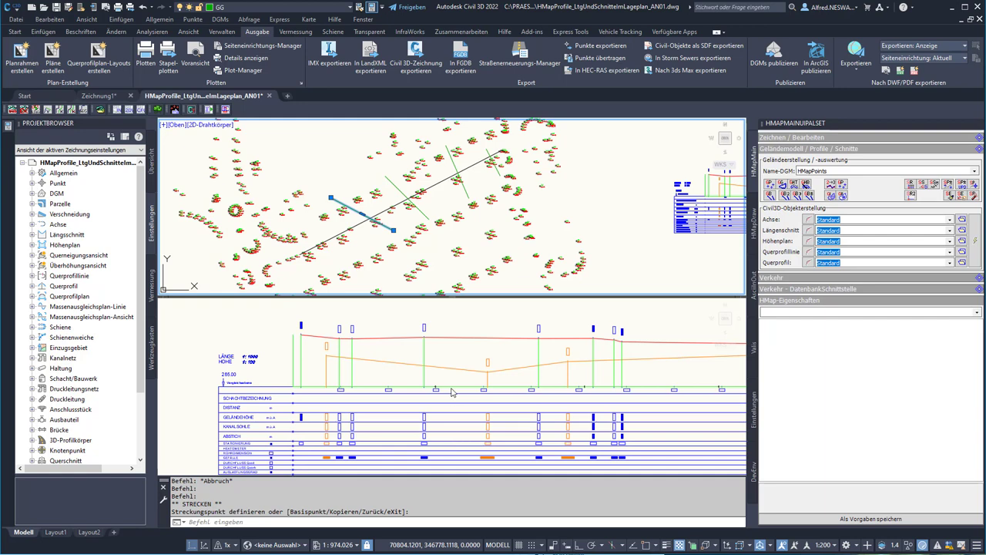
{"action": "key", "text": "Escape"}
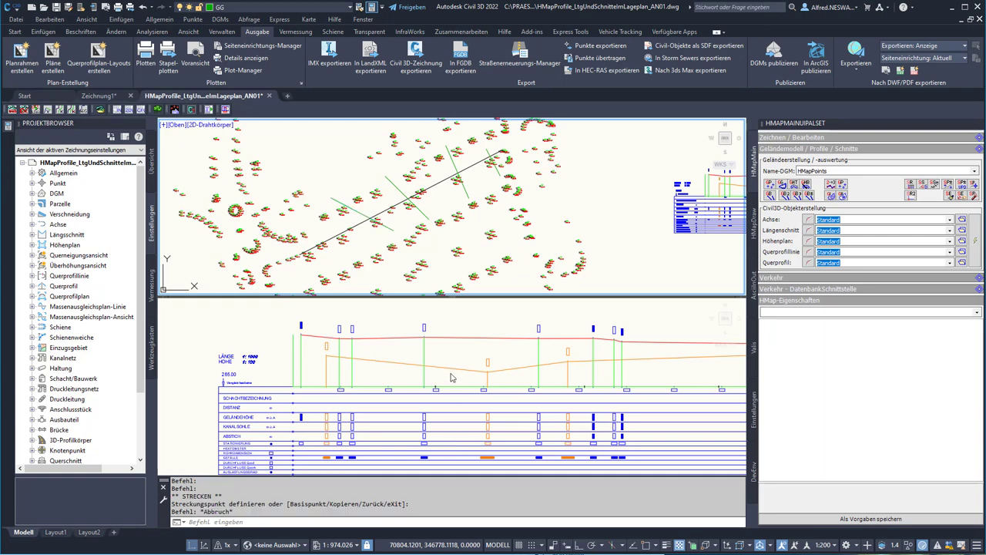
{"action": "left_click", "coordinate": [451, 377]}
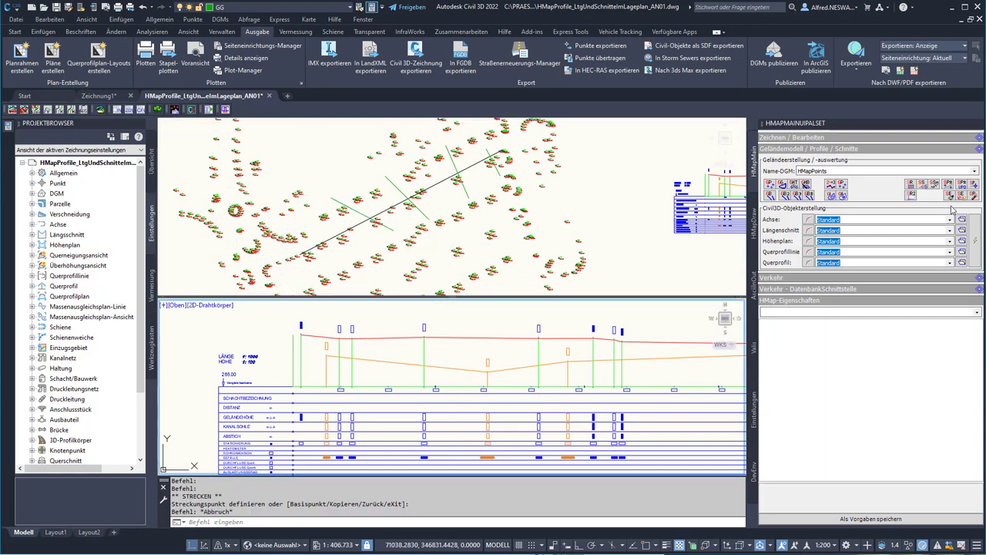
{"action": "left_click", "coordinate": [962, 185]}
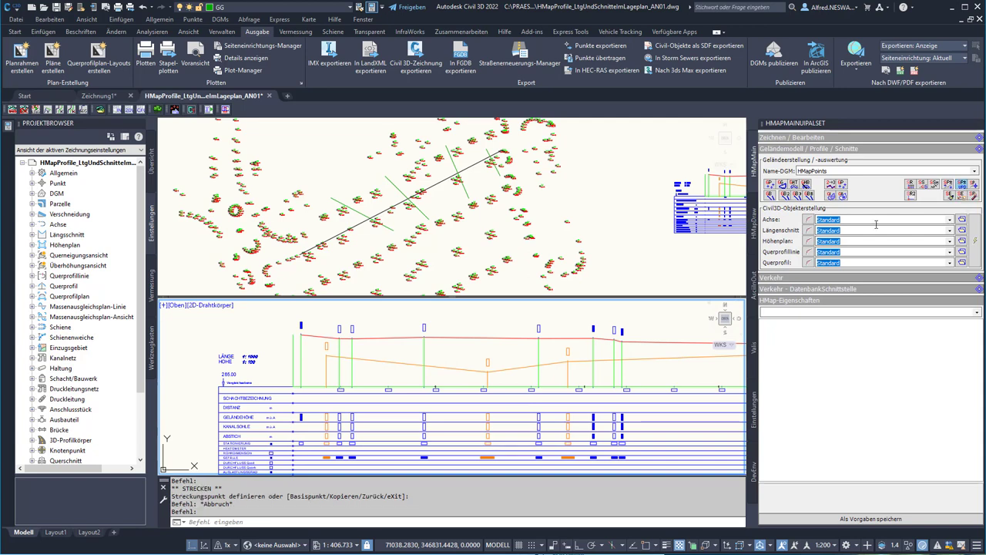
- Pick the profile to regenerate it, then reselect it to show its HMap properties
{"action": "left_click", "coordinate": [512, 338]}
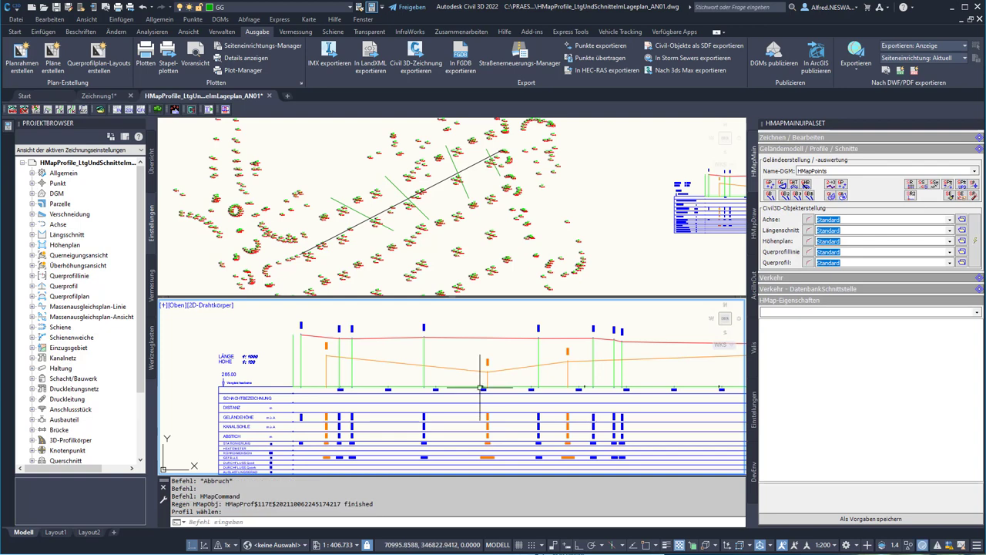
{"action": "scroll", "coordinate": [453, 372], "scroll_direction": "up", "scroll_amount": 8}
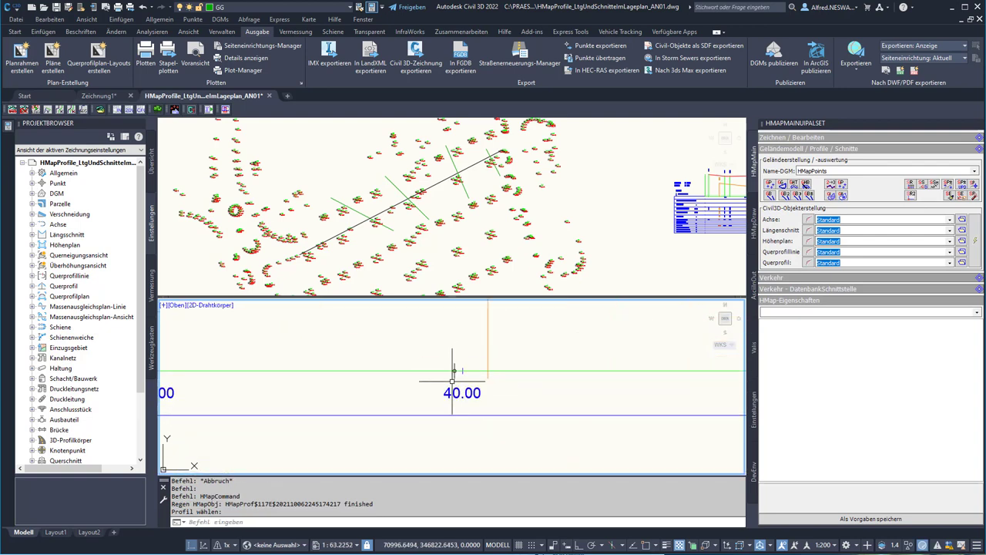
{"action": "scroll", "coordinate": [453, 372], "scroll_direction": "down", "scroll_amount": 3}
{"action": "scroll", "coordinate": [448, 384], "scroll_direction": "down", "scroll_amount": 7}
{"action": "scroll", "coordinate": [447, 387], "scroll_direction": "up", "scroll_amount": 3}
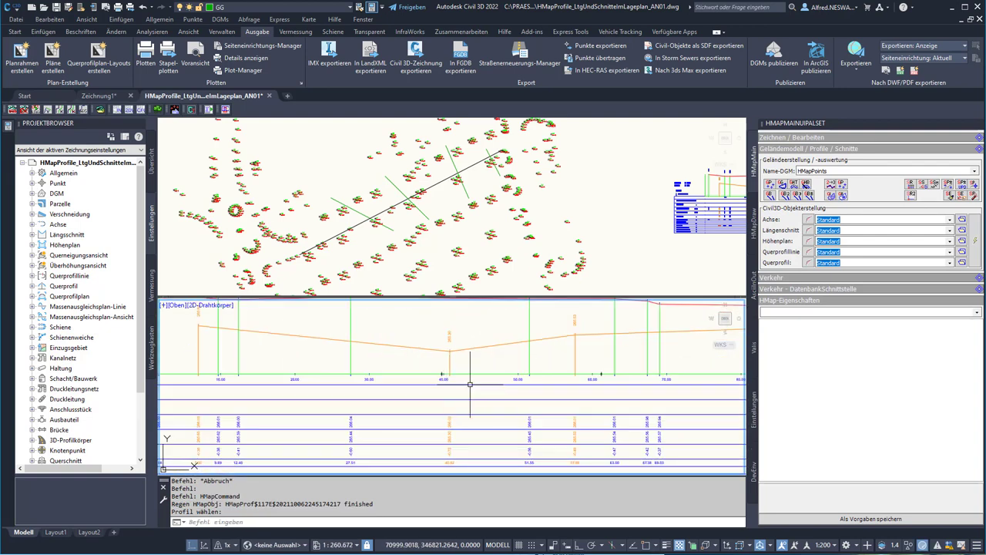
{"action": "scroll", "coordinate": [608, 370], "scroll_direction": "up", "scroll_amount": 5}
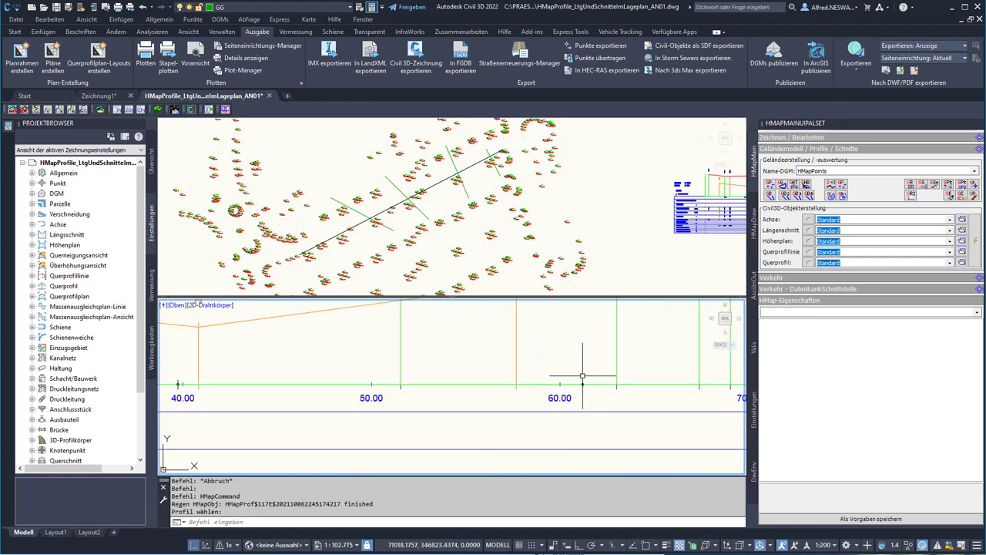
{"action": "scroll", "coordinate": [540, 395], "scroll_direction": "down", "scroll_amount": 6}
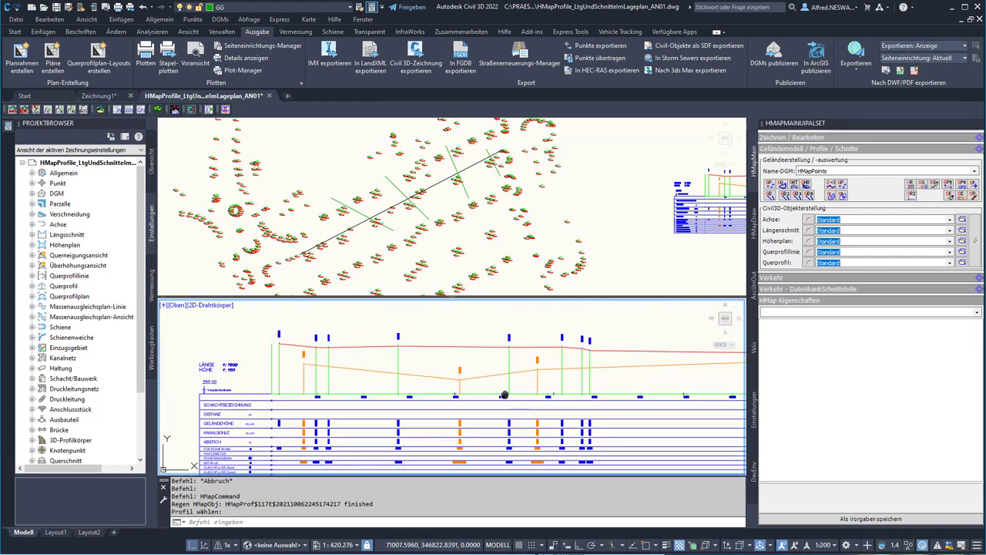
{"action": "middle_click_drag", "start_coordinate": [505, 382], "coordinate": [493, 370]}
{"action": "left_click", "coordinate": [554, 379]}
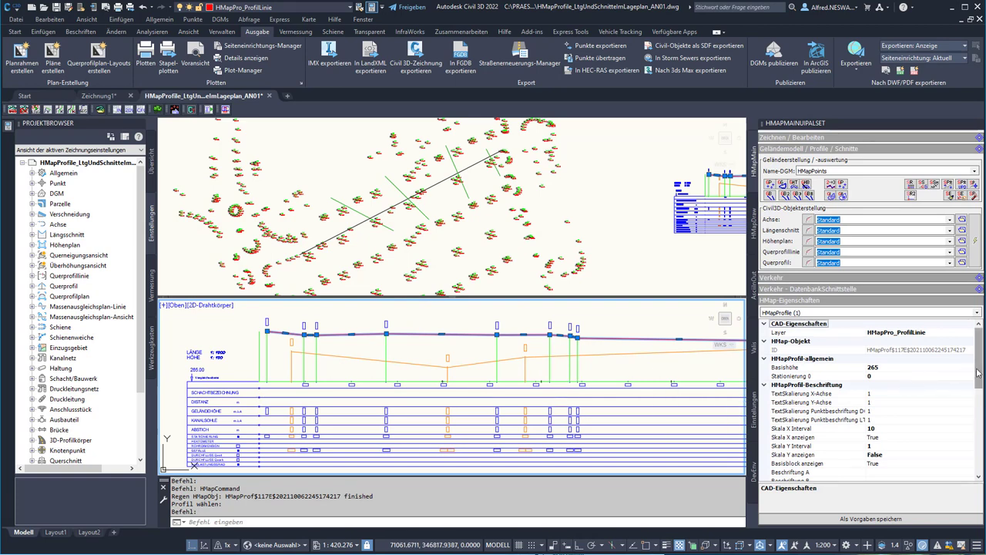
- Set SectionPoints - Blockposition to 'über Diagramm'
{"action": "left_click_drag", "start_coordinate": [978, 372], "coordinate": [977, 457]}
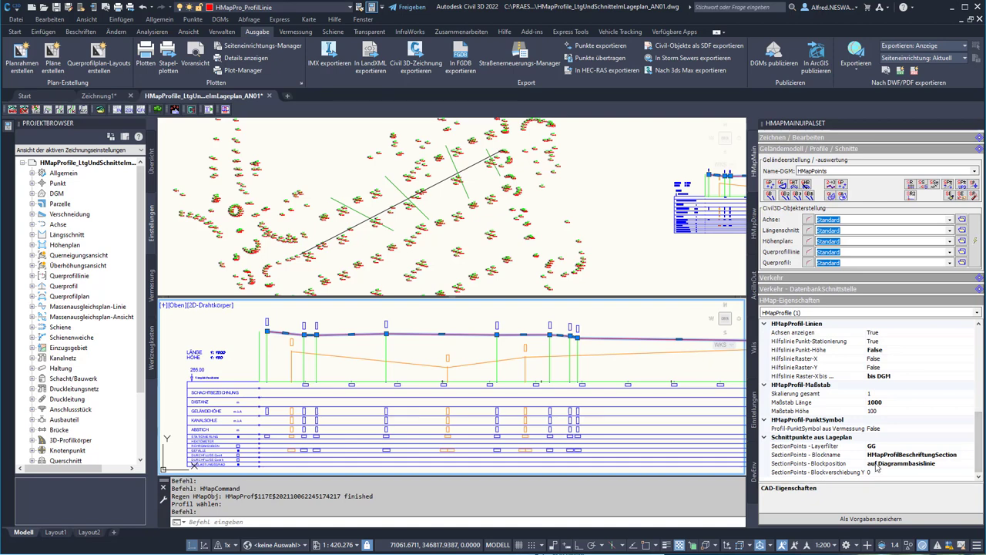
{"action": "left_click", "coordinate": [940, 463]}
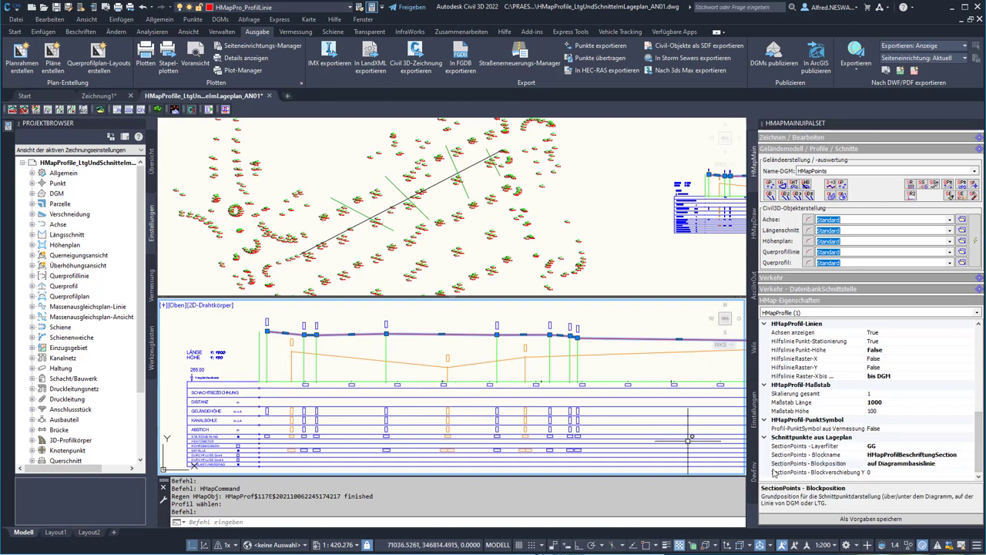
{"action": "left_click", "coordinate": [953, 464]}
{"action": "left_click", "coordinate": [971, 465]}
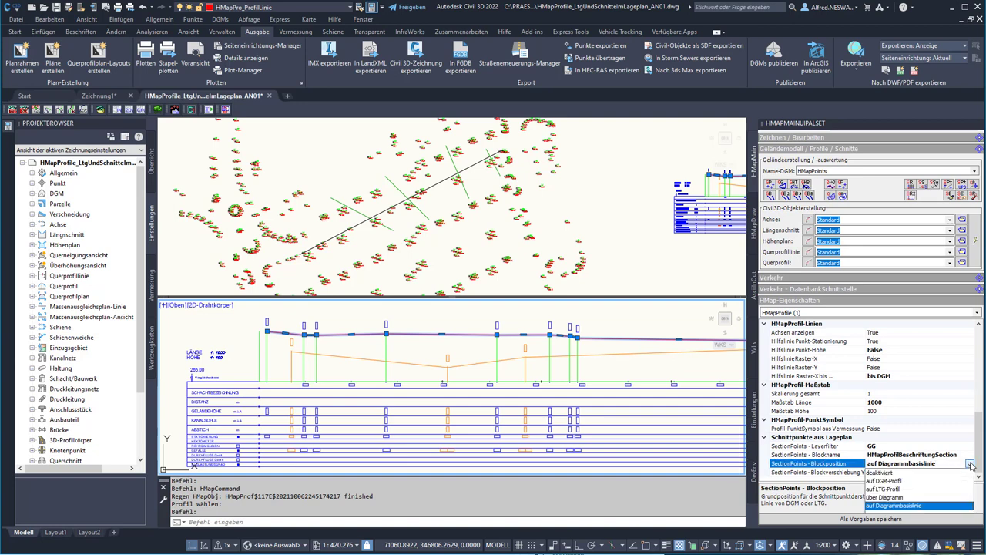
{"action": "left_click", "coordinate": [887, 498]}
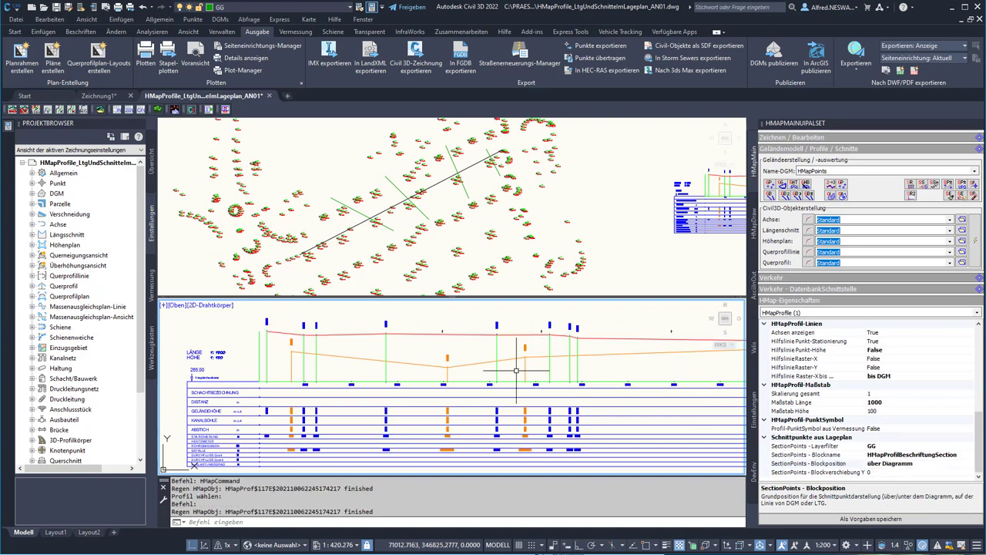
- Start editing SectionPoints - Blockverschiebung Y, entering 5 in place of 0
{"action": "scroll", "coordinate": [239, 356], "scroll_direction": "down", "scroll_amount": 2}
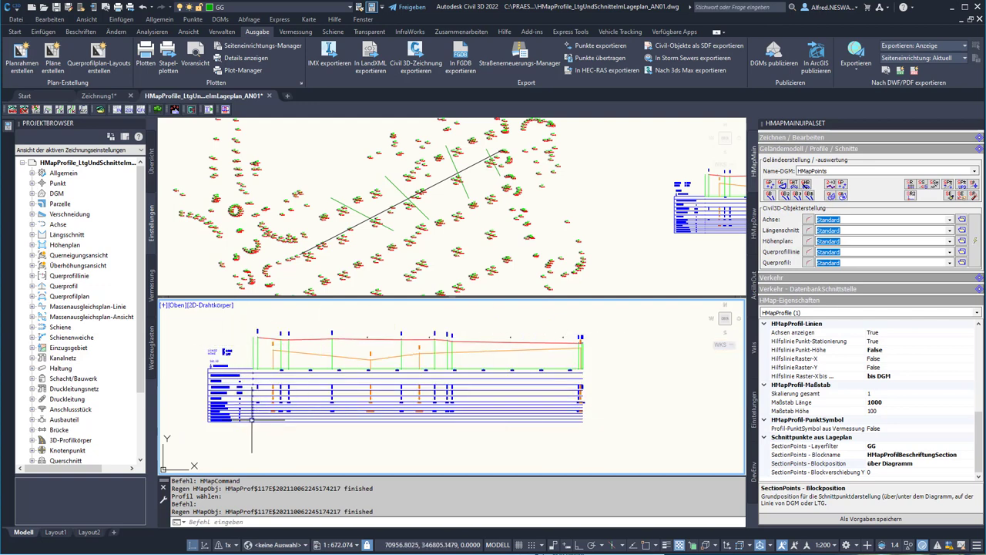
{"action": "scroll", "coordinate": [248, 347], "scroll_direction": "up", "scroll_amount": 2}
{"action": "scroll", "coordinate": [248, 348], "scroll_direction": "up", "scroll_amount": 1}
{"action": "scroll", "coordinate": [248, 349], "scroll_direction": "up", "scroll_amount": 1}
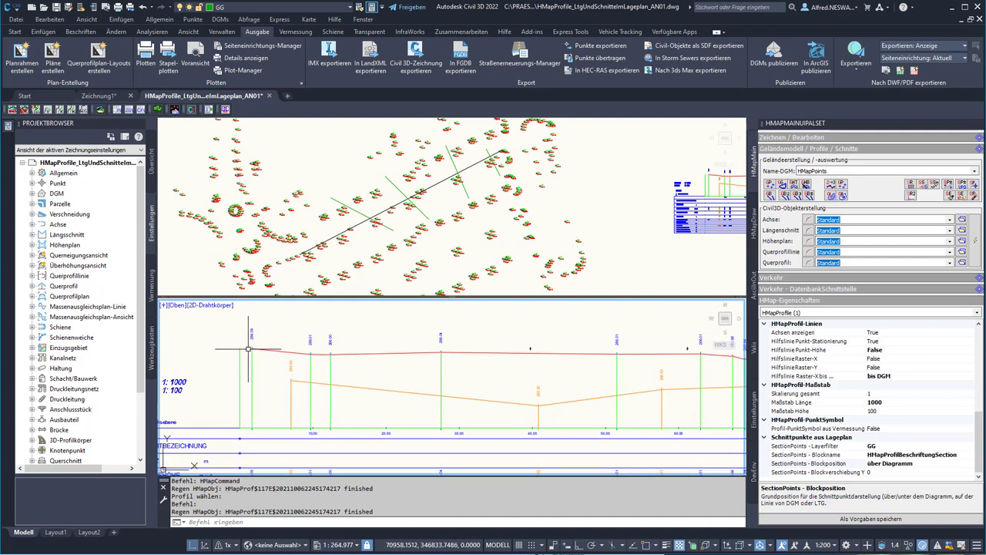
{"action": "scroll", "coordinate": [246, 350], "scroll_direction": "up", "scroll_amount": 3}
{"action": "scroll", "coordinate": [239, 355], "scroll_direction": "up", "scroll_amount": 5}
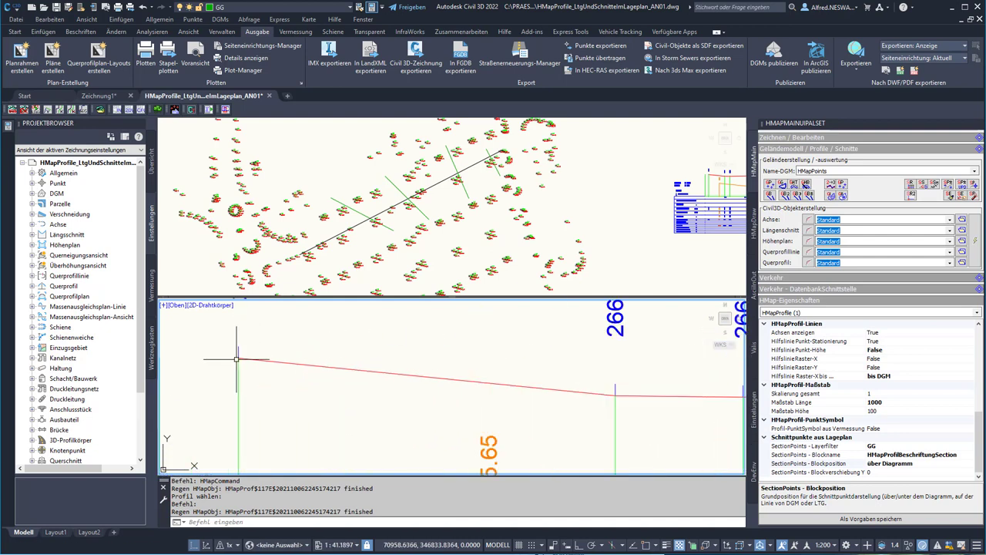
{"action": "scroll", "coordinate": [237, 359], "scroll_direction": "down", "scroll_amount": 4}
{"action": "scroll", "coordinate": [238, 359], "scroll_direction": "down", "scroll_amount": 2}
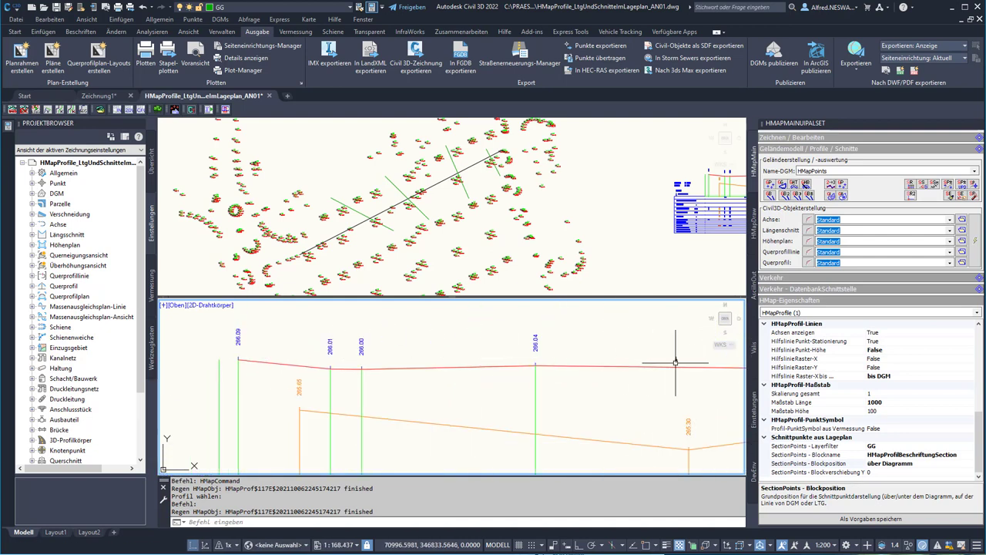
{"action": "scroll", "coordinate": [578, 343], "scroll_direction": "down", "scroll_amount": 4}
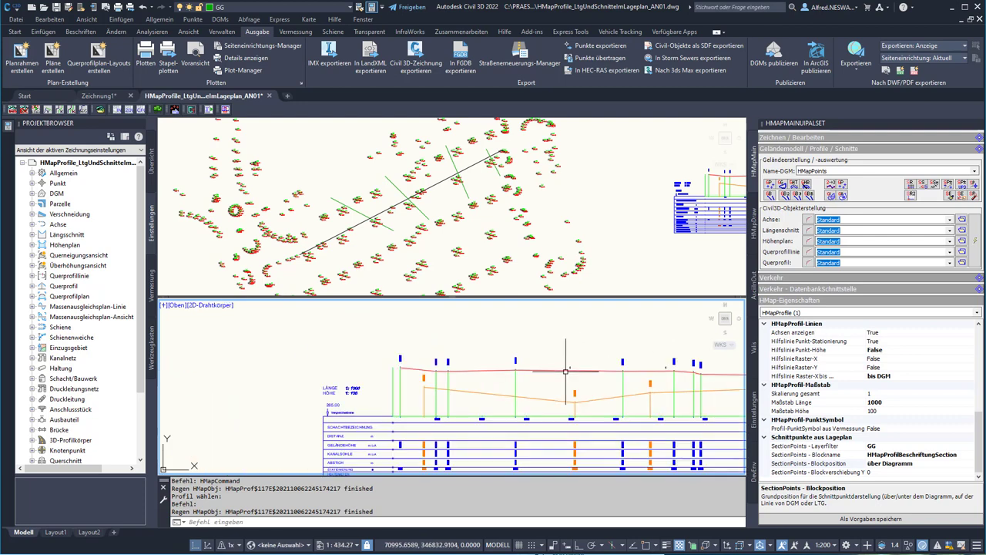
{"action": "scroll", "coordinate": [578, 351], "scroll_direction": "up", "scroll_amount": 3}
{"action": "scroll", "coordinate": [575, 357], "scroll_direction": "up", "scroll_amount": 3}
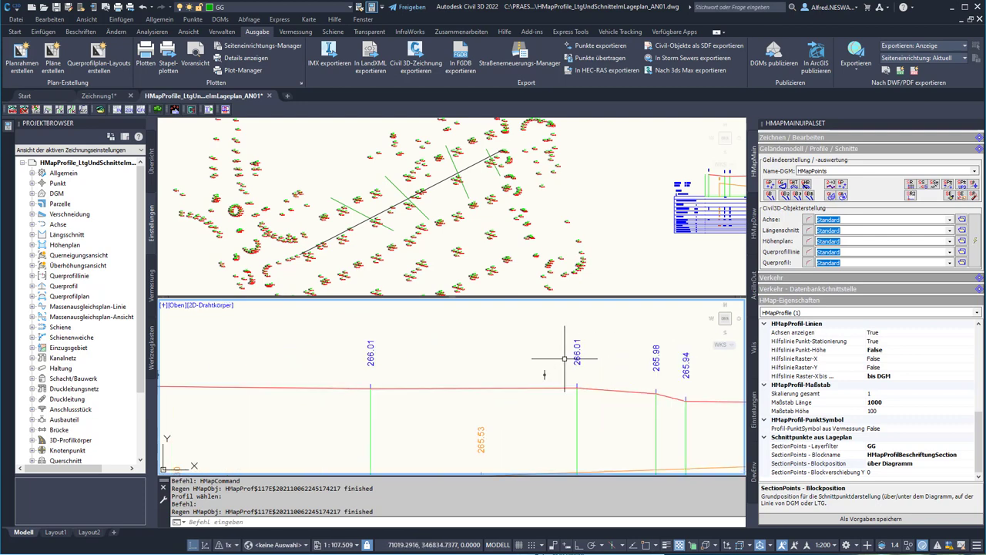
{"action": "scroll", "coordinate": [565, 358], "scroll_direction": "down", "scroll_amount": 4}
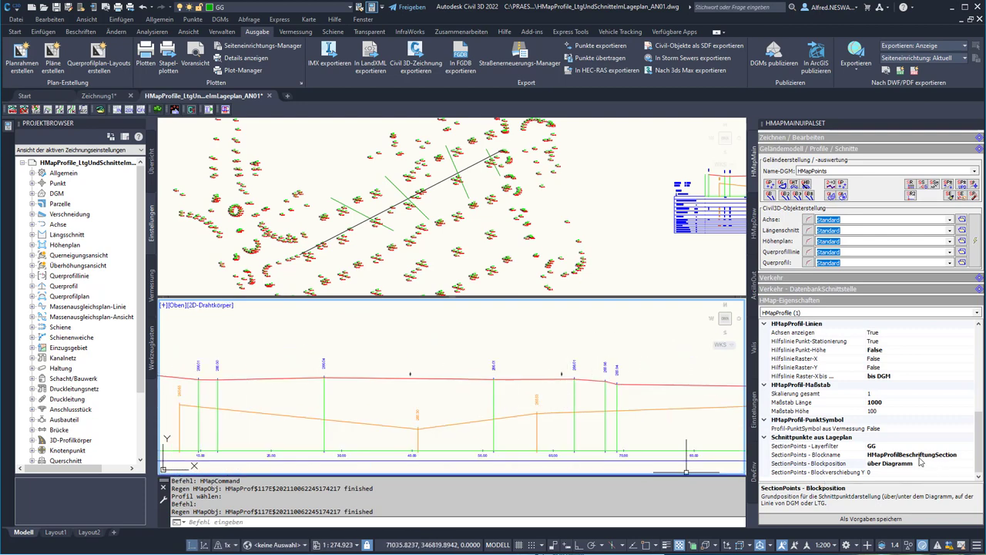
{"action": "left_click", "coordinate": [829, 473]}
{"action": "type", "text": "5"}
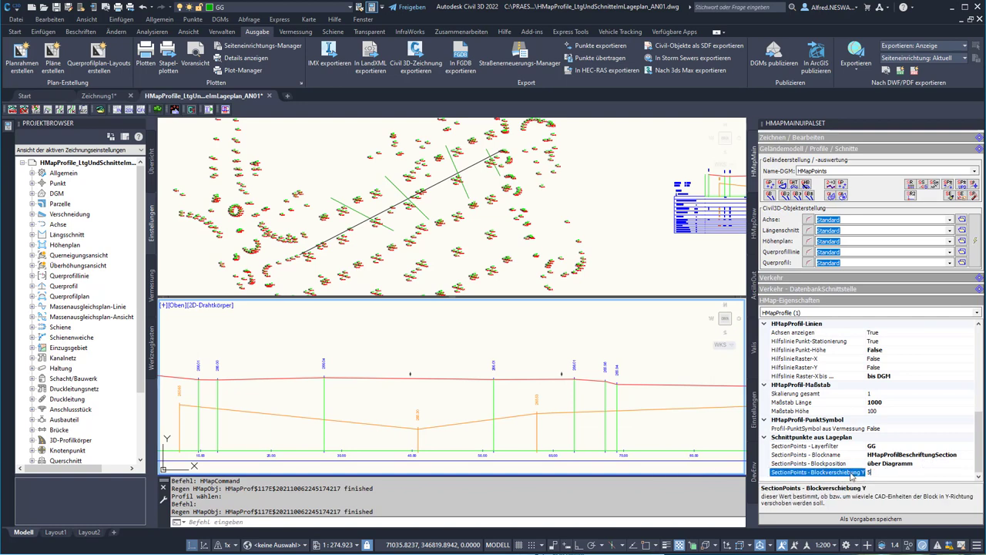
- Try Blockverschiebung Y values 5 and 10, then set it back to 0
{"action": "key", "text": "Return"}
{"action": "scroll", "coordinate": [434, 340], "scroll_direction": "down", "scroll_amount": 2}
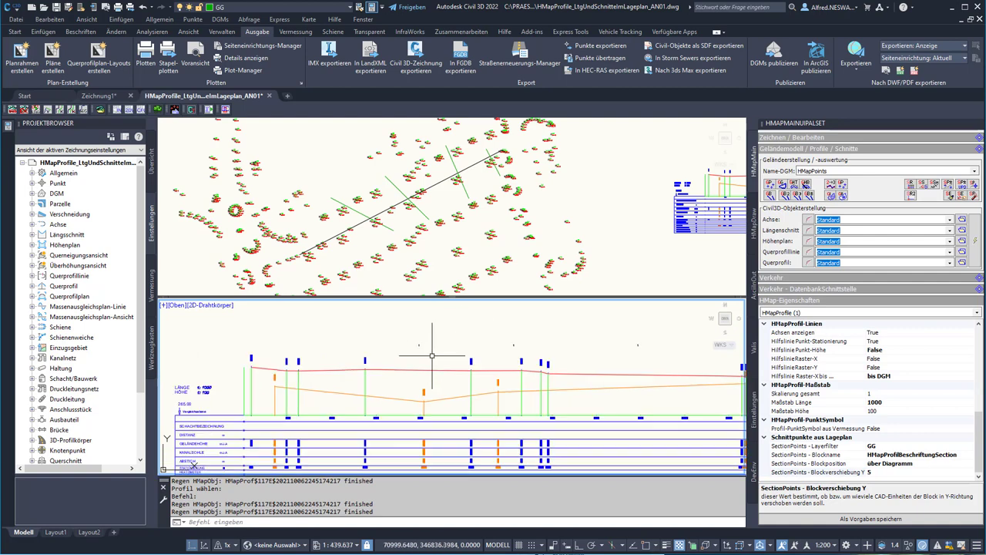
{"action": "left_click", "coordinate": [876, 473]}
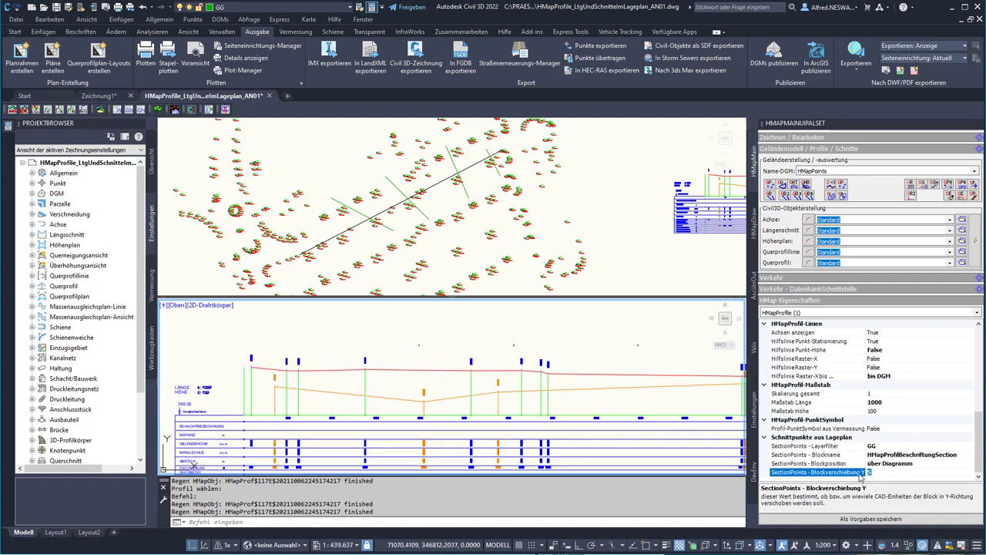
{"action": "type", "text": "10"}
{"action": "key", "text": "Return"}
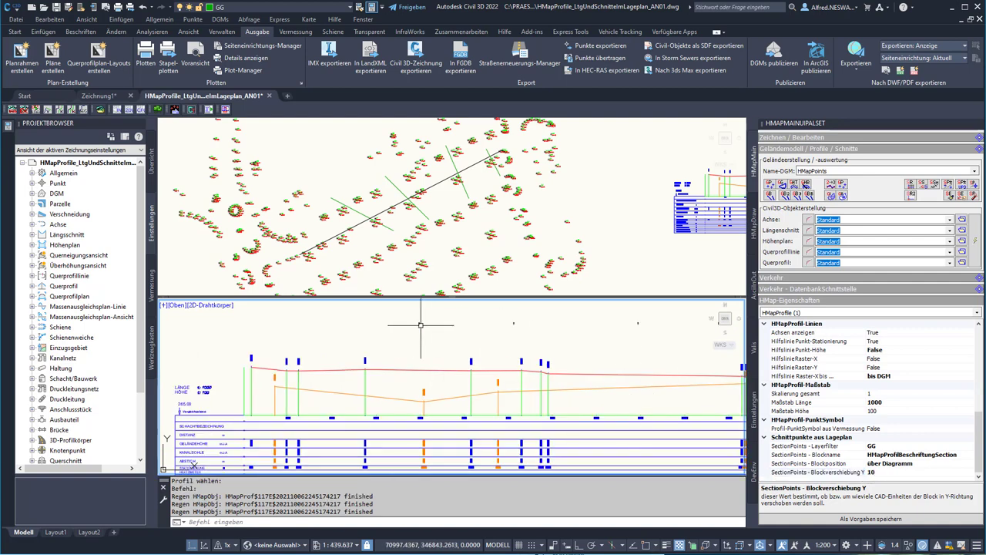
{"action": "middle_click_drag", "start_coordinate": [477, 345], "coordinate": [357, 352]}
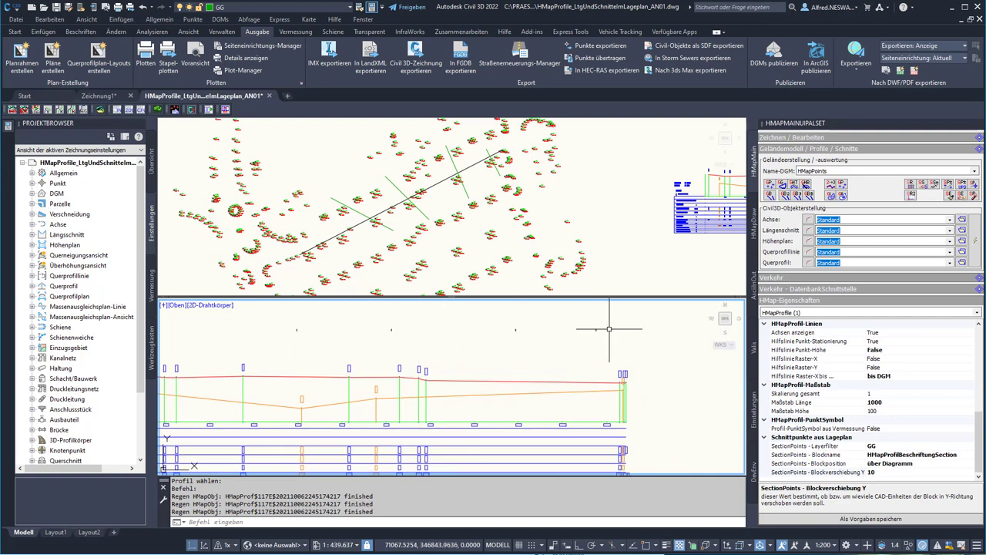
{"action": "left_click", "coordinate": [879, 473]}
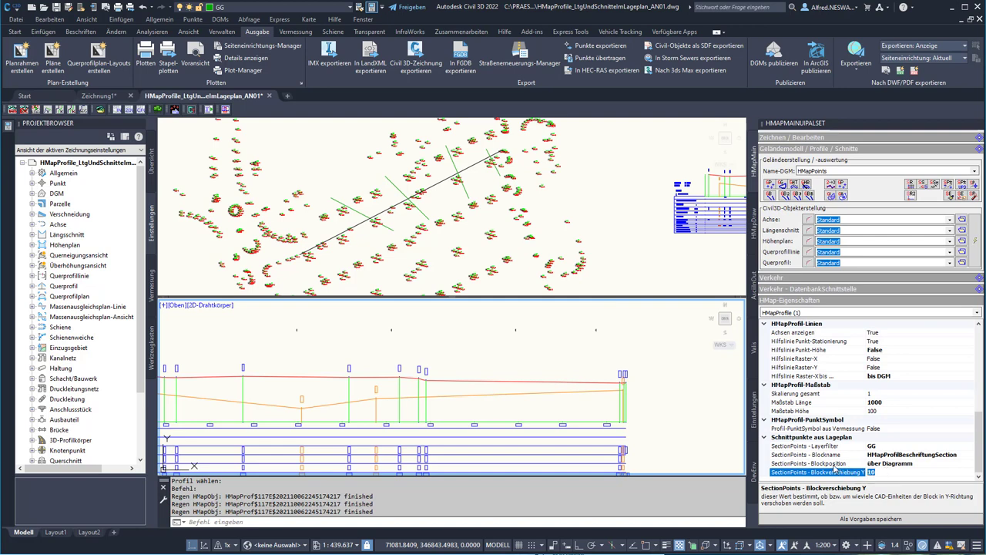
{"action": "type", "text": "0"}
{"action": "key", "text": "Return"}
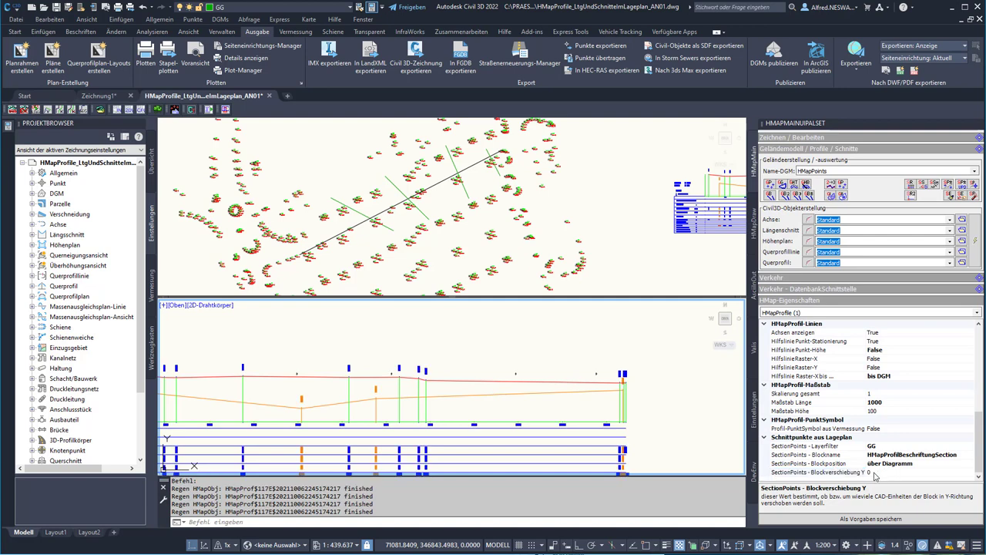
- Set SectionPoints - Blockposition to 'auf DGM-Profil' and pan along the profile to check
{"action": "left_click", "coordinate": [875, 474]}
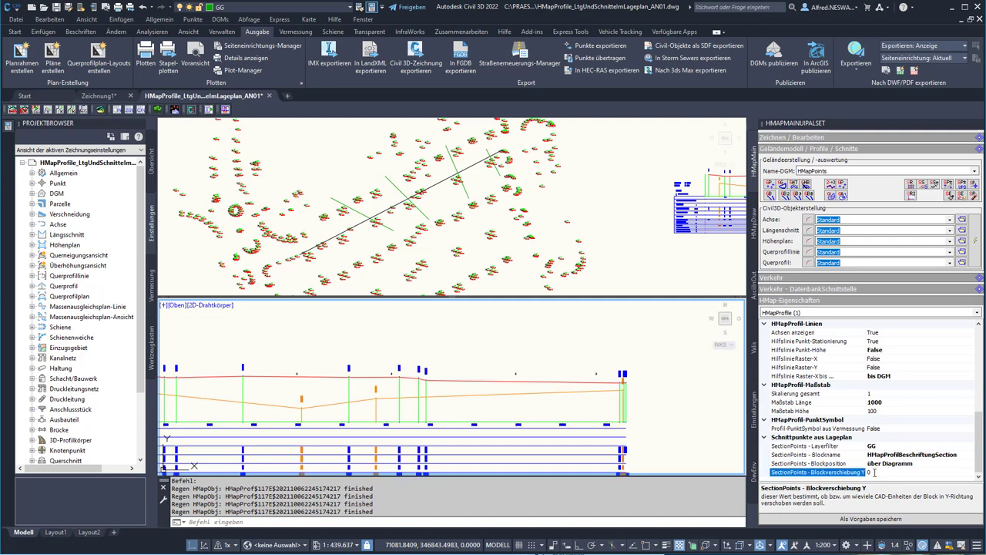
{"action": "left_click", "coordinate": [937, 463]}
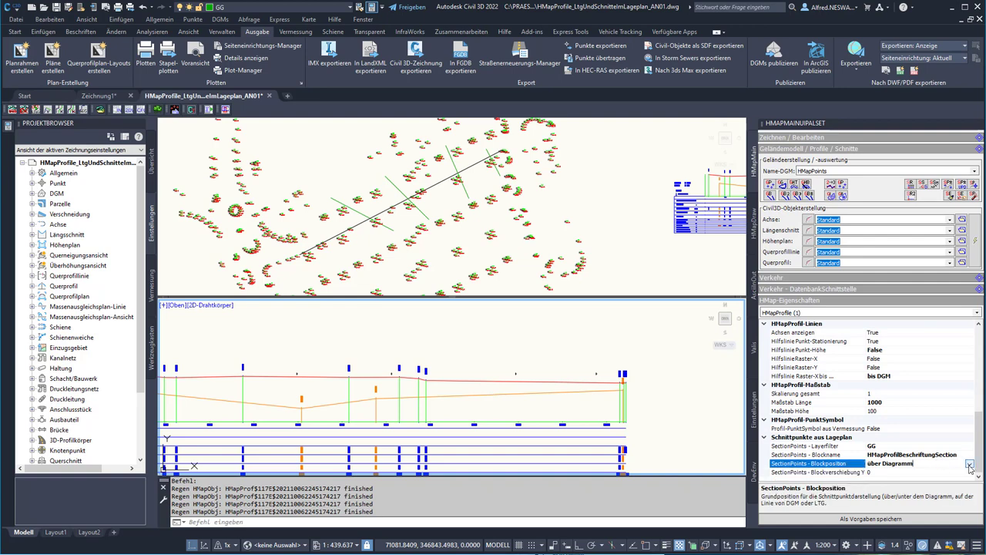
{"action": "left_click", "coordinate": [969, 465]}
{"action": "left_click", "coordinate": [882, 481]}
{"action": "scroll", "coordinate": [391, 378], "scroll_direction": "up", "scroll_amount": 5}
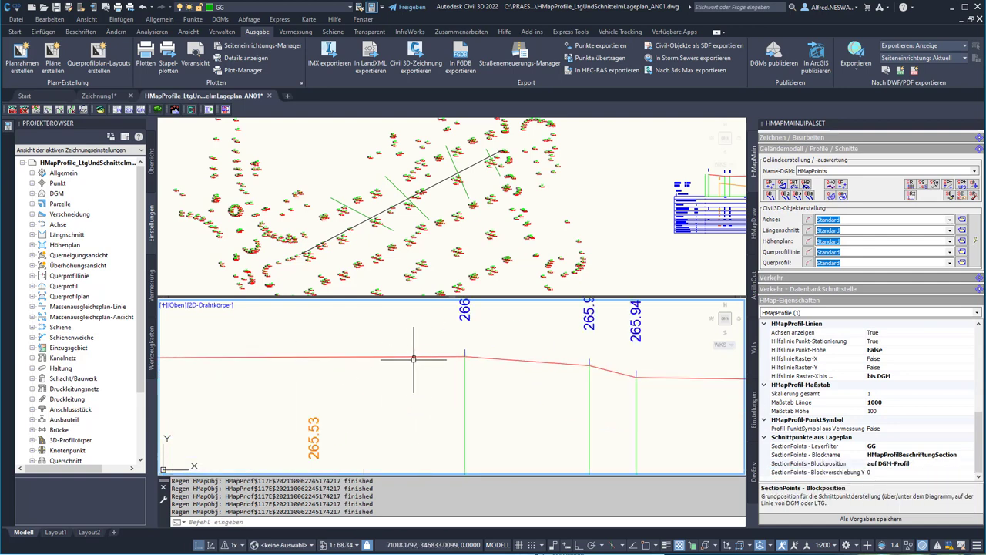
{"action": "scroll", "coordinate": [308, 363], "scroll_direction": "down", "scroll_amount": 2}
{"action": "middle_click_drag", "start_coordinate": [681, 419], "coordinate": [453, 408]}
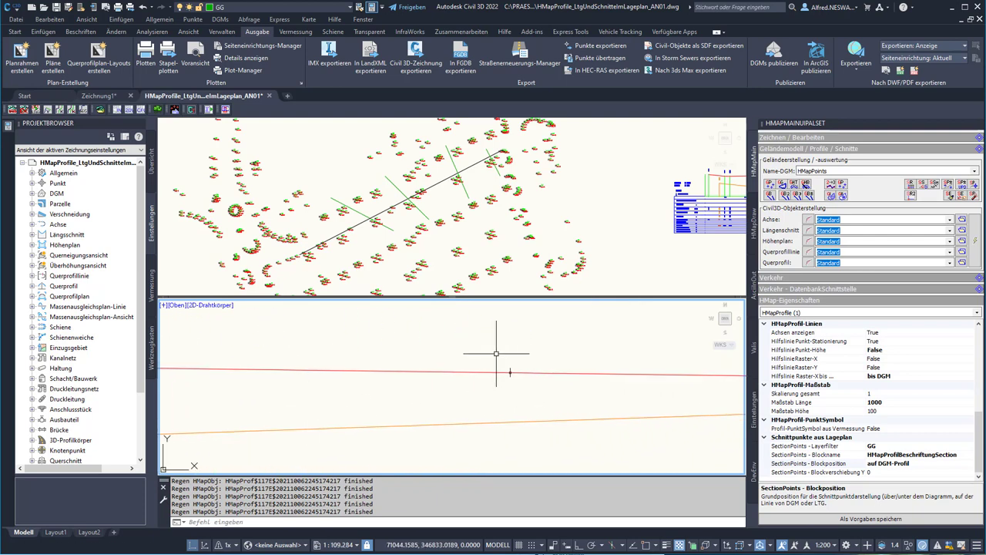
{"action": "middle_click_drag", "start_coordinate": [599, 409], "coordinate": [349, 416]}
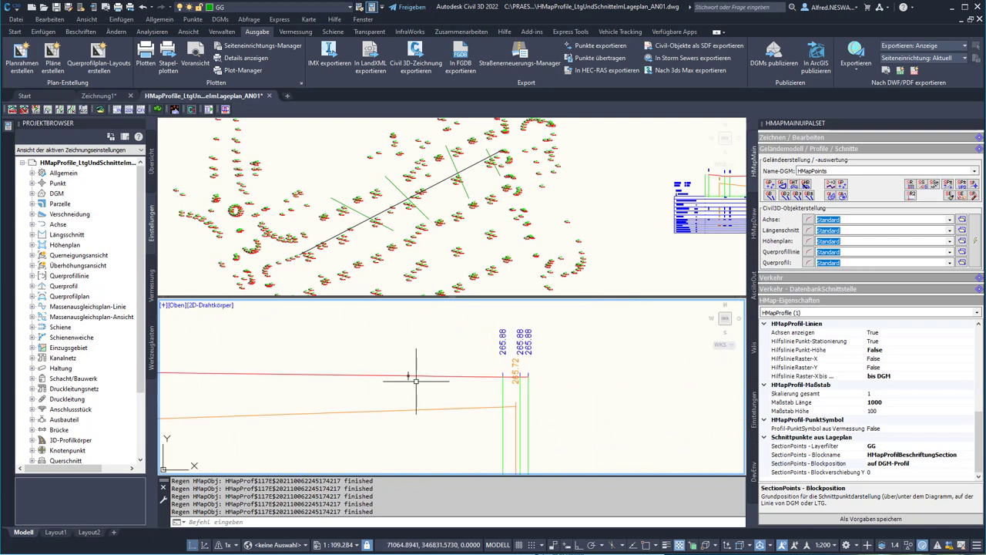
{"action": "scroll", "coordinate": [493, 391], "scroll_direction": "down", "scroll_amount": 3}
{"action": "scroll", "coordinate": [497, 393], "scroll_direction": "down", "scroll_amount": 2}
{"action": "scroll", "coordinate": [497, 393], "scroll_direction": "down", "scroll_amount": 1}
{"action": "scroll", "coordinate": [497, 393], "scroll_direction": "up", "scroll_amount": 3}
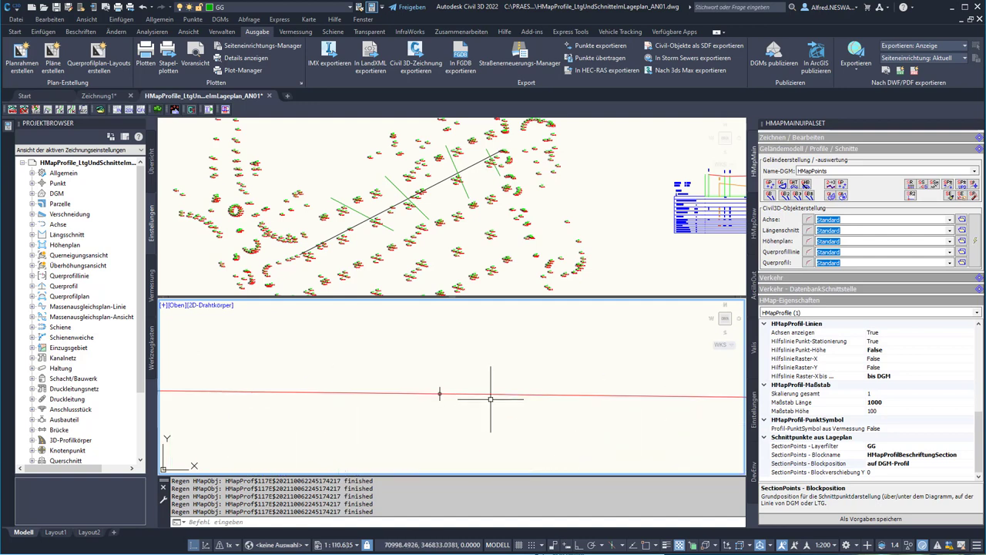
{"action": "scroll", "coordinate": [431, 385], "scroll_direction": "down", "scroll_amount": 2}
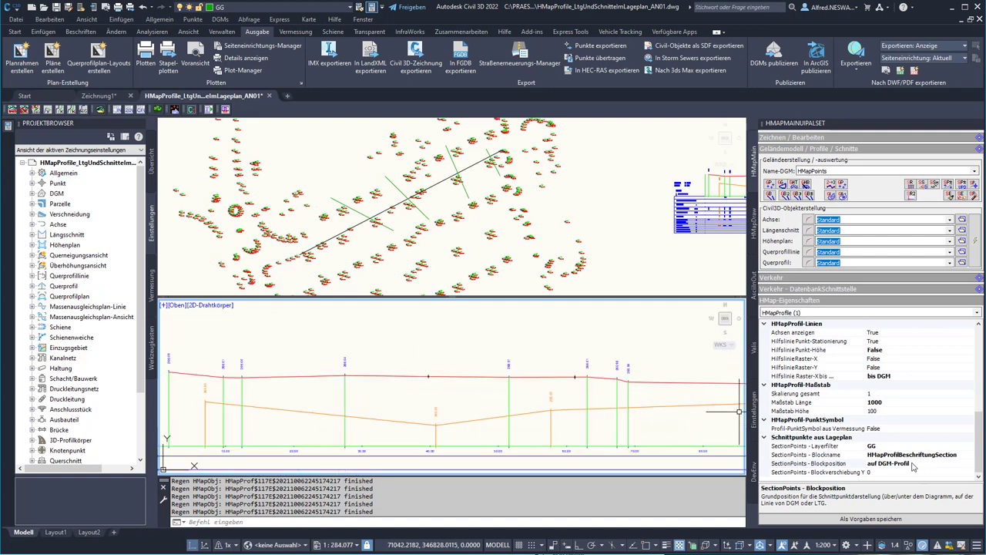
- Try the block position on the LTG profile, then switched off
{"action": "left_click", "coordinate": [913, 466]}
{"action": "left_click", "coordinate": [970, 466]}
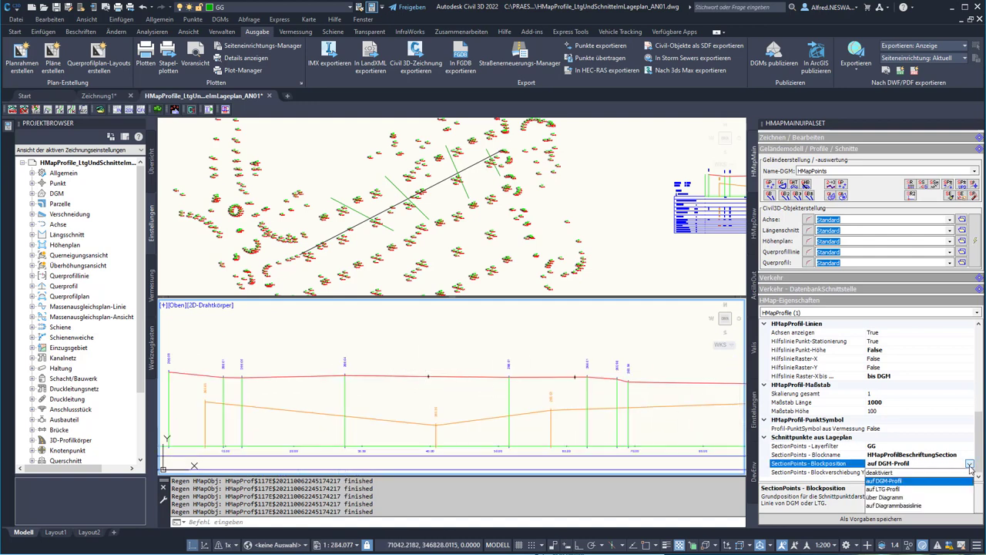
{"action": "left_click", "coordinate": [882, 488]}
{"action": "scroll", "coordinate": [420, 408], "scroll_direction": "up", "scroll_amount": 8}
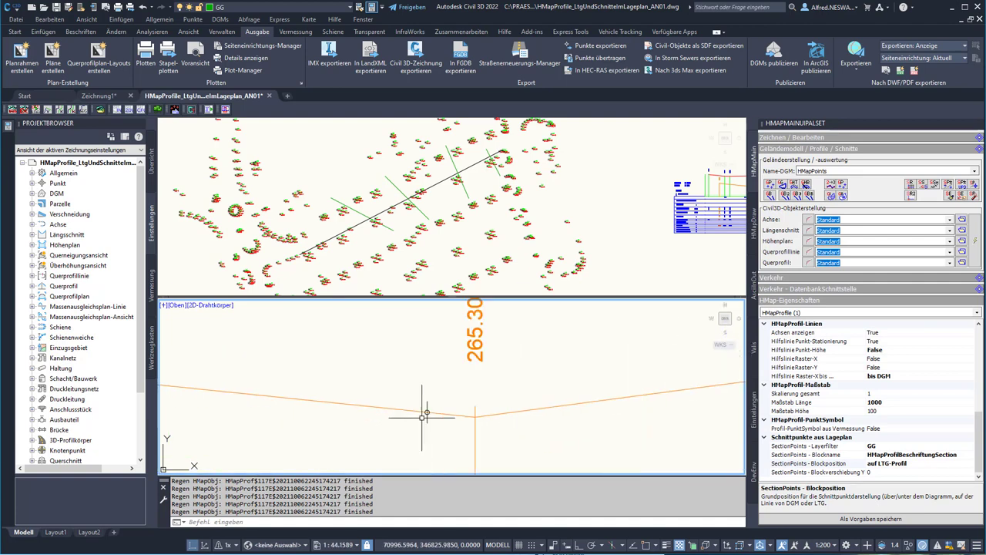
{"action": "scroll", "coordinate": [426, 411], "scroll_direction": "down", "scroll_amount": 6}
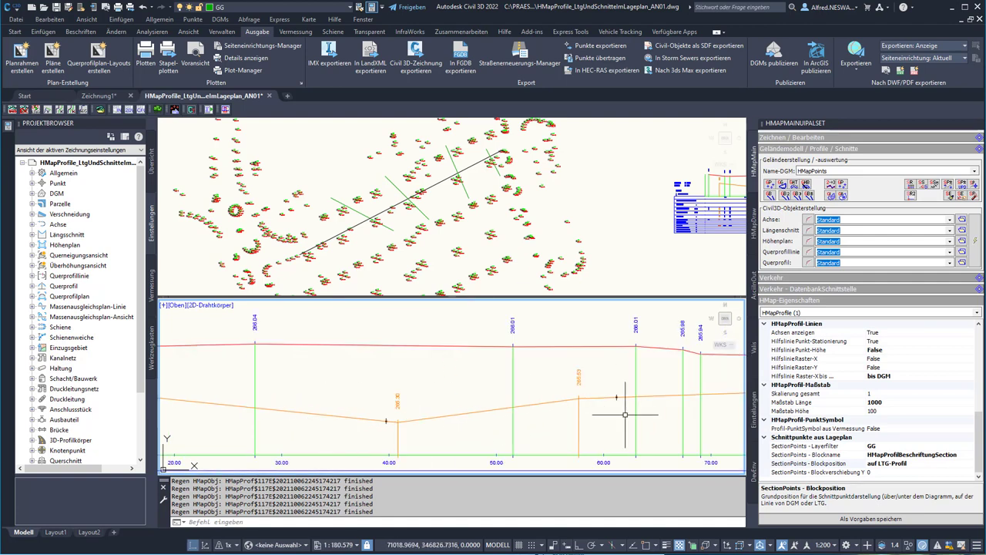
{"action": "left_click", "coordinate": [947, 464]}
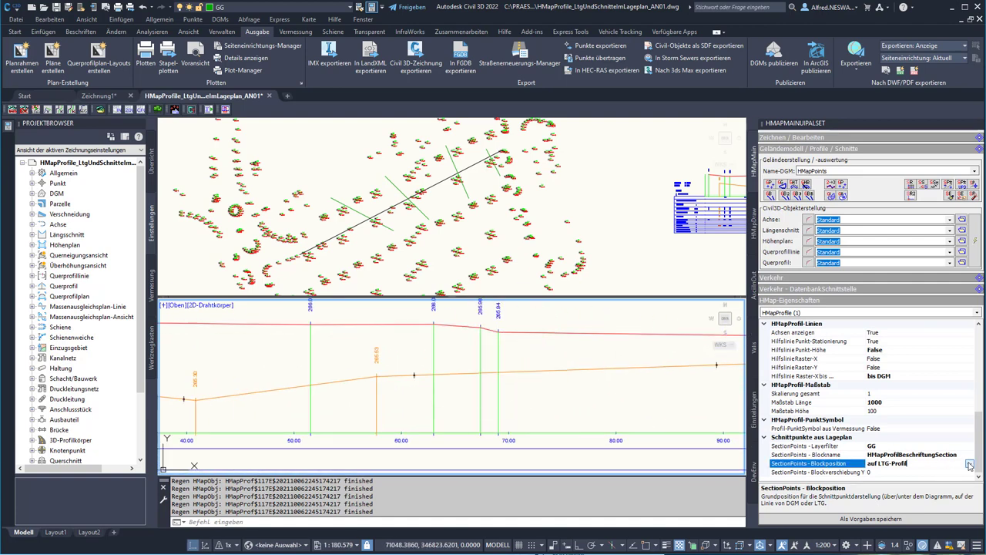
{"action": "left_click", "coordinate": [969, 464]}
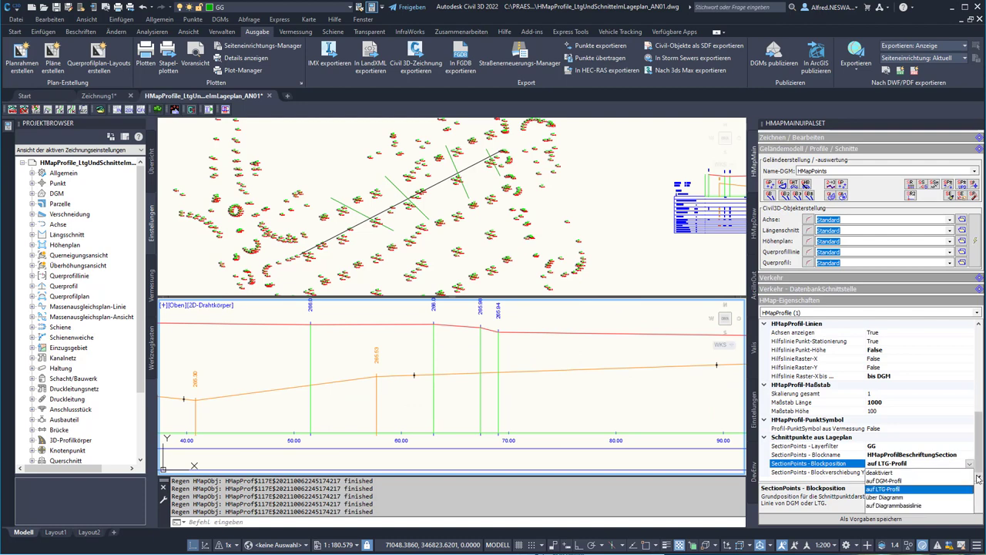
{"action": "left_click", "coordinate": [888, 472]}
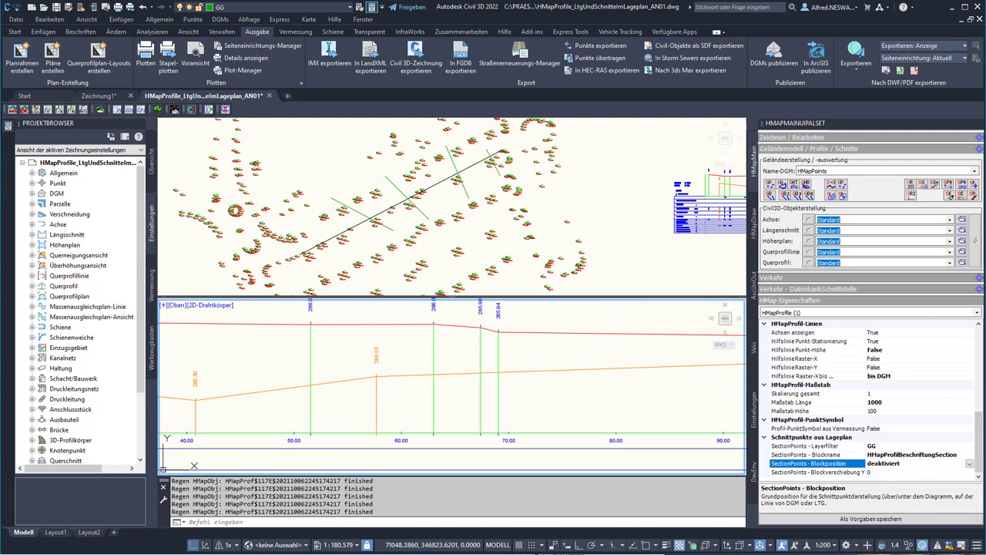
- Put the section-point blocks back on the DGM profile
{"action": "left_click", "coordinate": [946, 464]}
{"action": "left_click", "coordinate": [969, 464]}
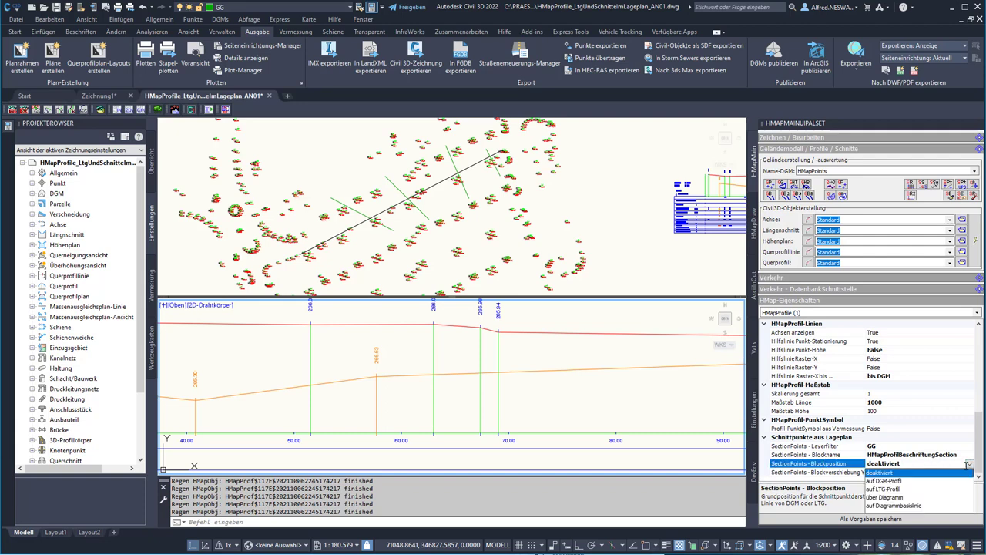
{"action": "left_click", "coordinate": [886, 447]}
{"action": "left_click", "coordinate": [884, 446]}
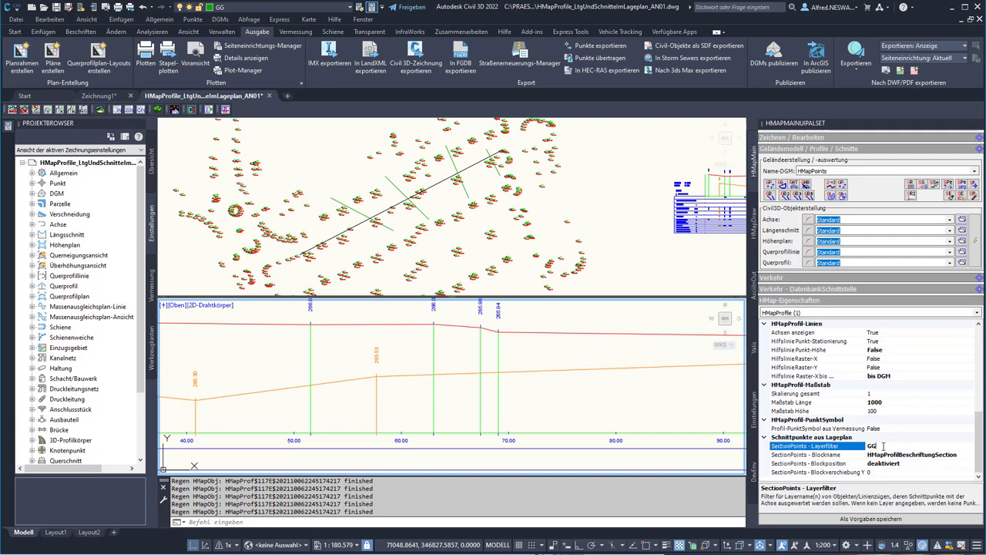
{"action": "left_click", "coordinate": [938, 464]}
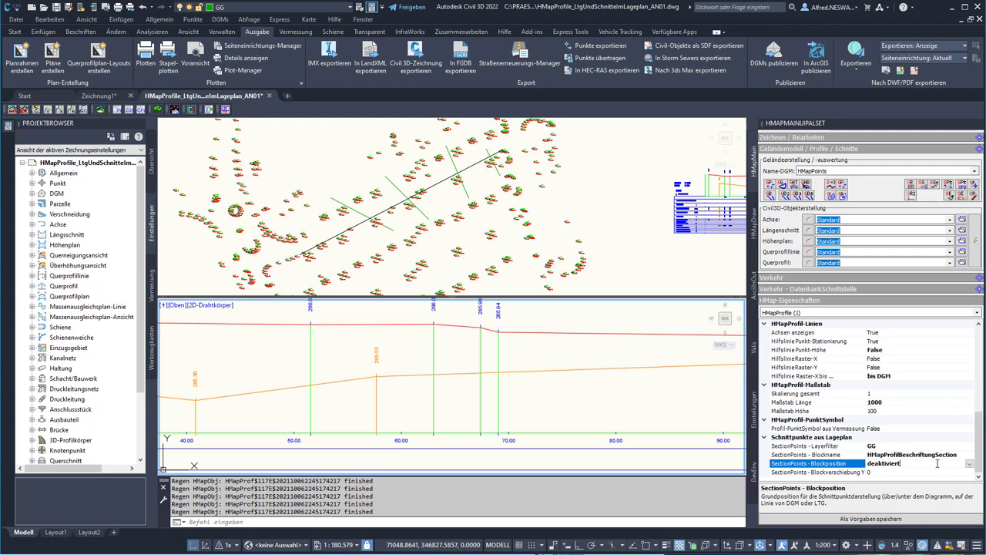
{"action": "left_click", "coordinate": [971, 464]}
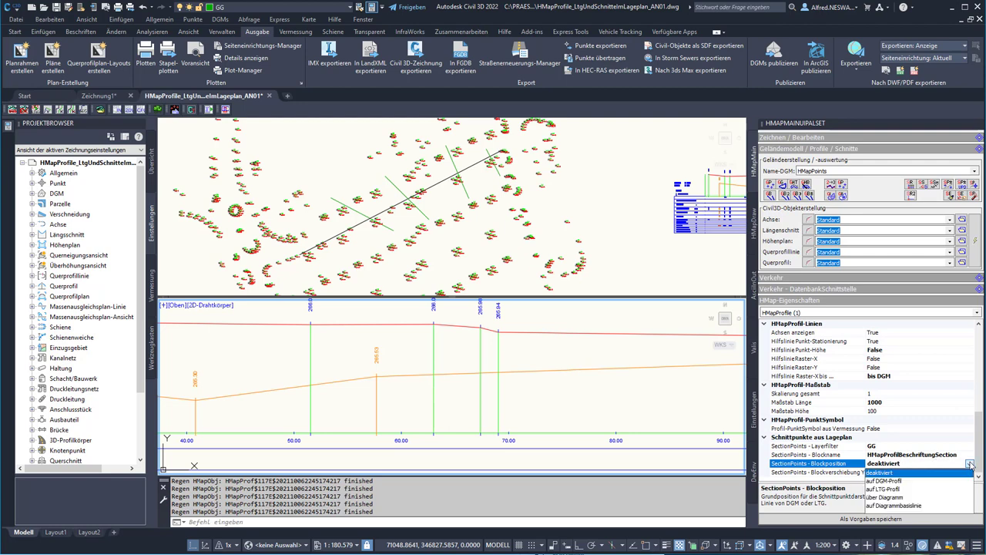
{"action": "left_click", "coordinate": [884, 481]}
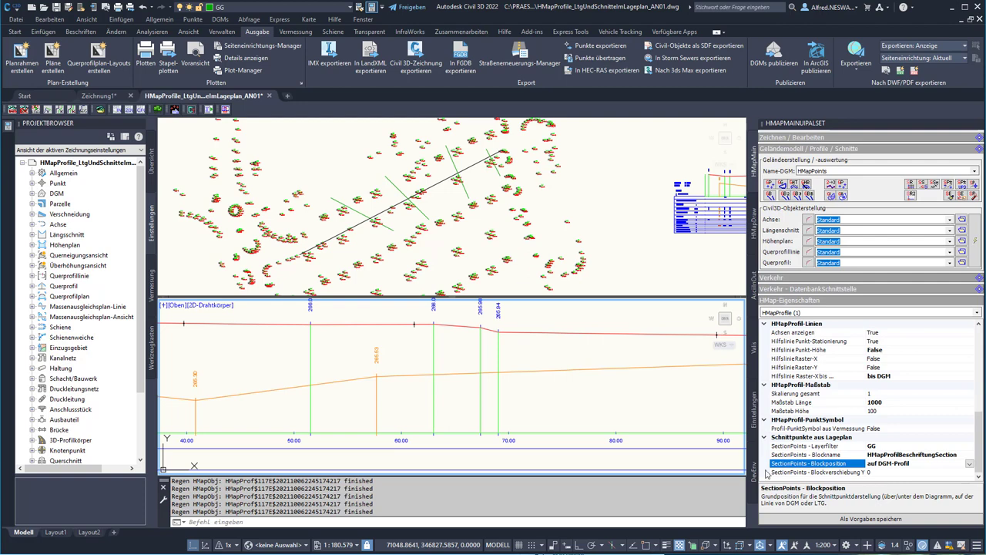
- Open the Blockname's HMapProfil01 folder in File Explorer
{"action": "left_click", "coordinate": [819, 456]}
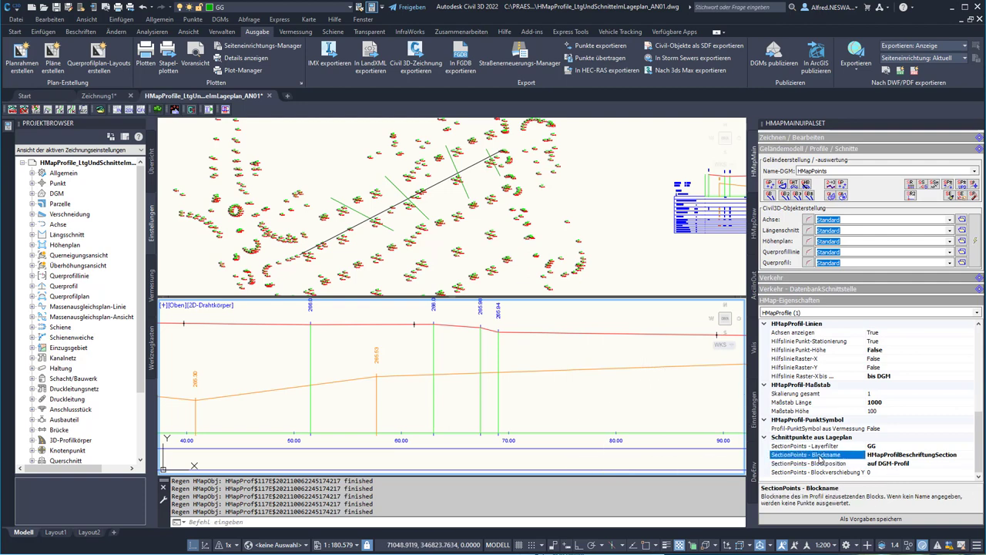
{"action": "left_click", "coordinate": [954, 455]}
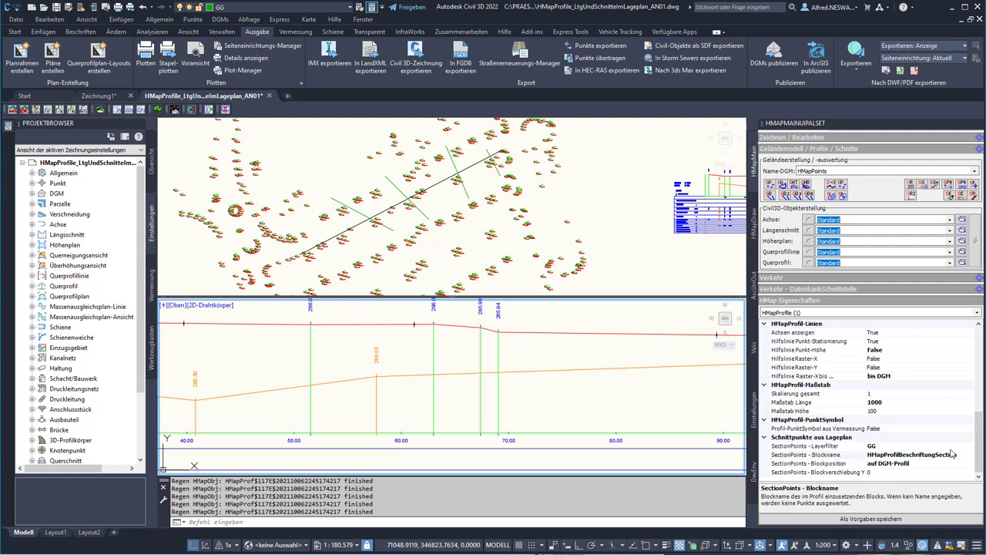
{"action": "left_click", "coordinate": [960, 456]}
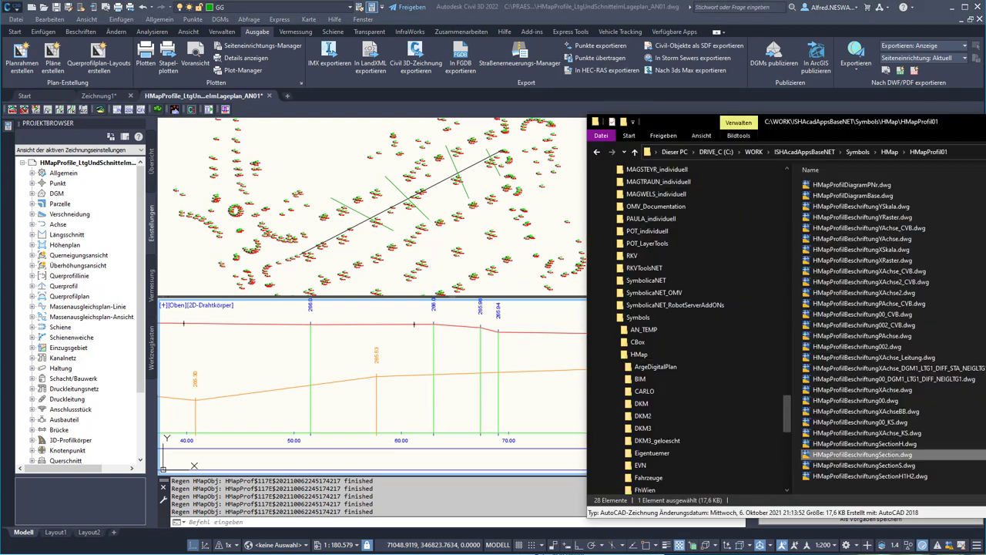
- Drag the four block files HMapProfilBeschriftungSectionH through SectionH1H2 into the drawing
{"action": "left_click", "coordinate": [838, 445]}
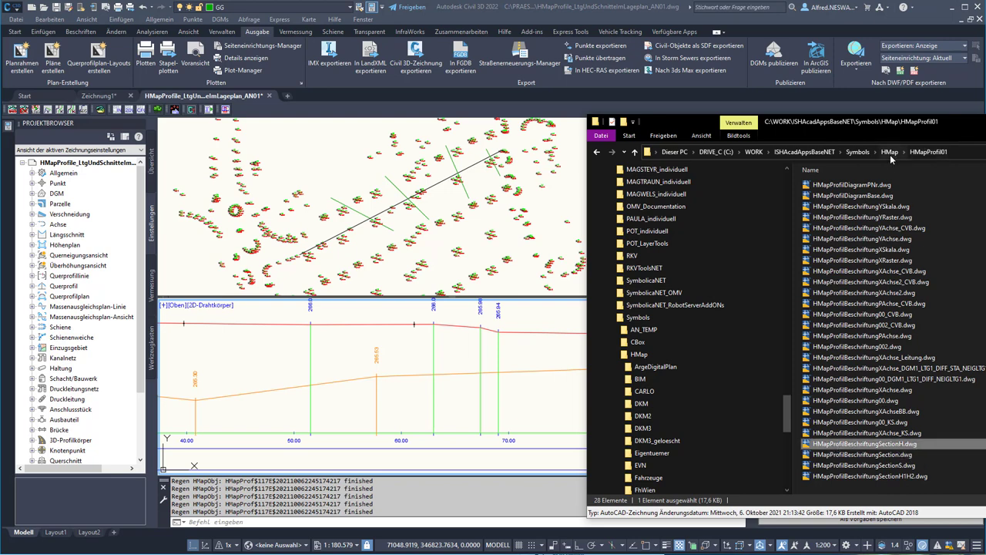
{"action": "left_click", "coordinate": [836, 477], "text": "shift"}
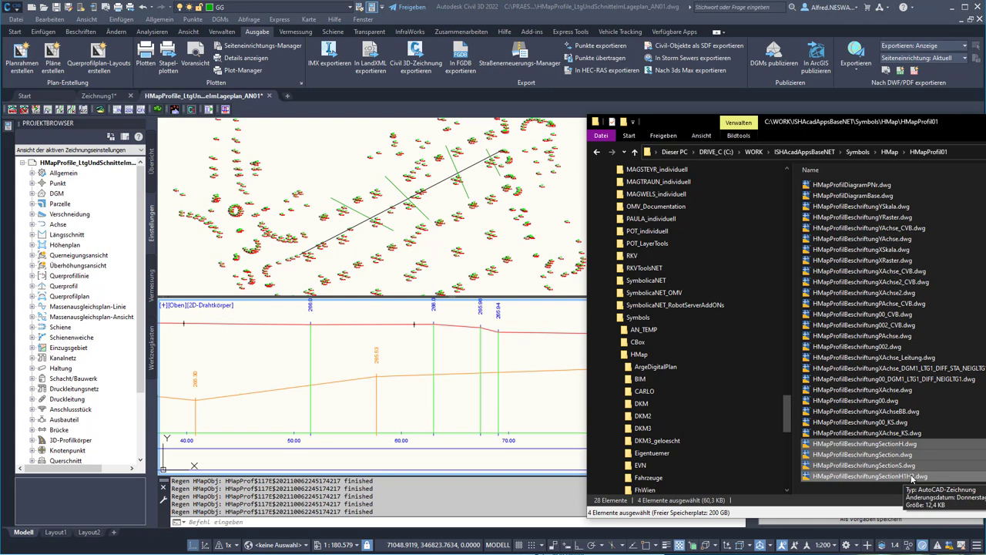
{"action": "left_click_drag", "start_coordinate": [912, 478], "coordinate": [539, 400]}
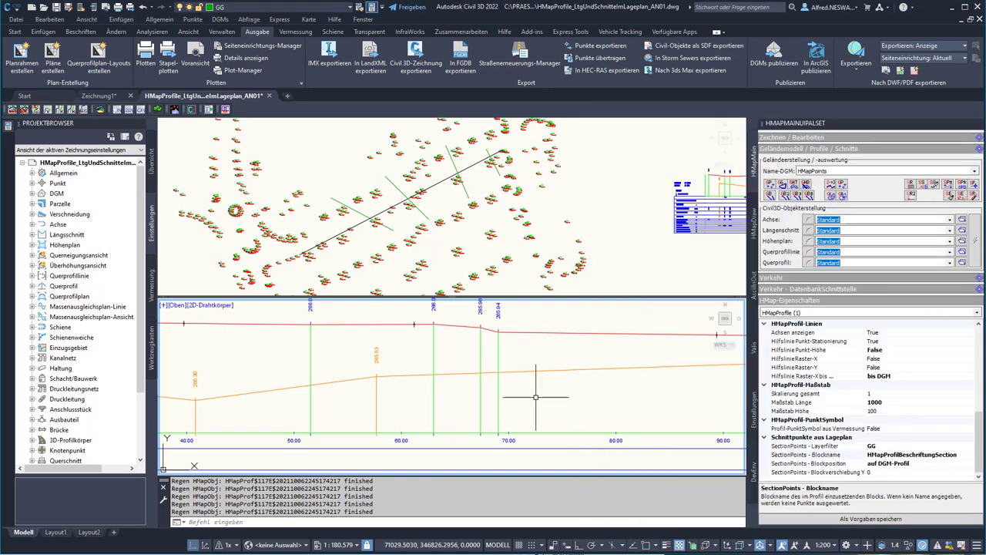
- Review the section height labels, such as 266.01 and 265.94, and cancel the pending profile selection
{"action": "scroll", "coordinate": [466, 355], "scroll_direction": "down", "scroll_amount": 1}
{"action": "scroll", "coordinate": [431, 370], "scroll_direction": "down", "scroll_amount": 1}
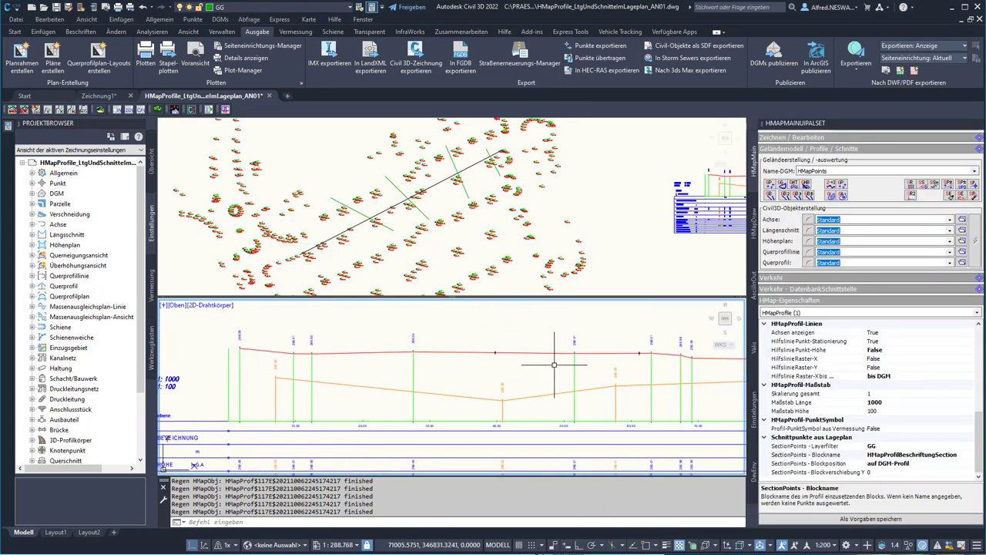
{"action": "scroll", "coordinate": [401, 386], "scroll_direction": "down", "scroll_amount": 1}
{"action": "left_click", "coordinate": [961, 454]}
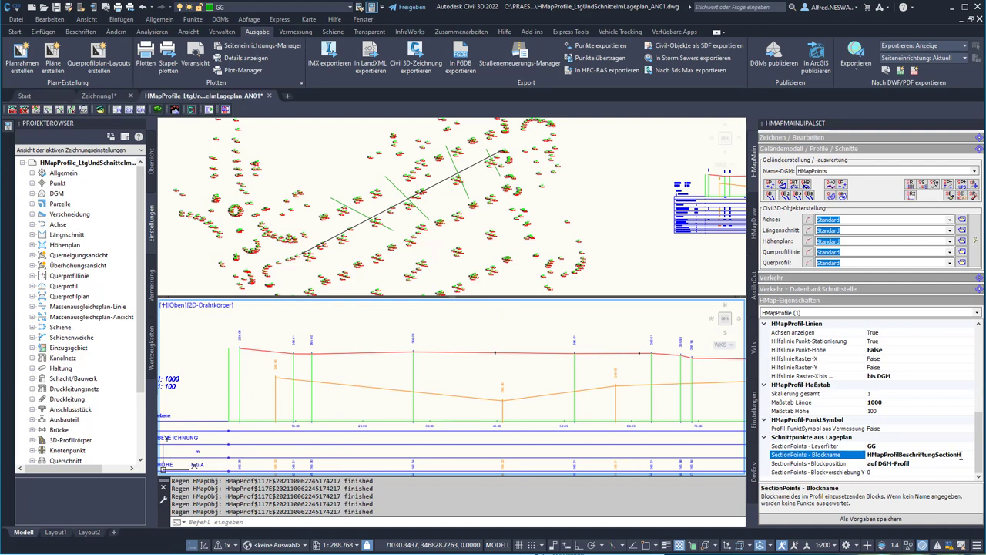
{"action": "scroll", "coordinate": [502, 346], "scroll_direction": "up", "scroll_amount": 4}
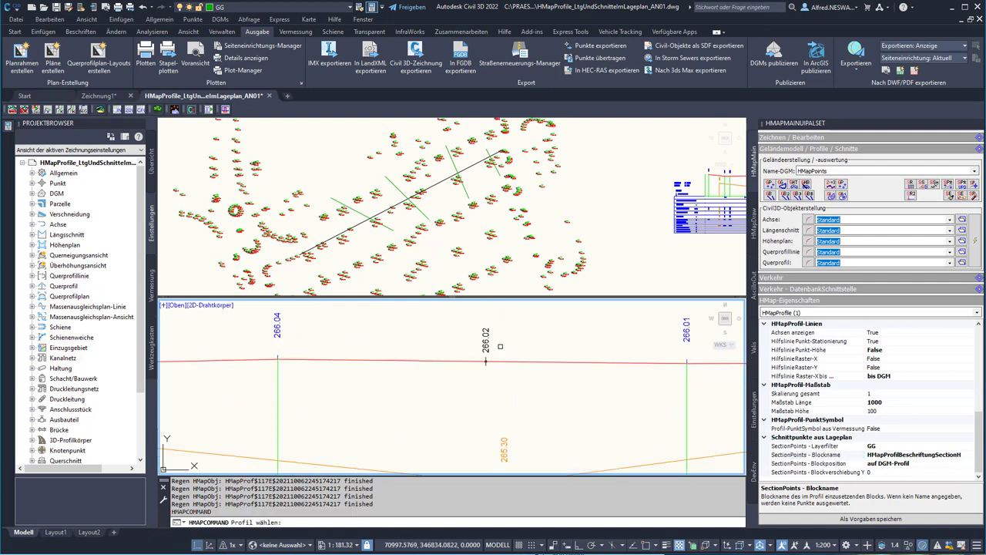
{"action": "key", "text": "Escape"}
- Pan to stations 70 to 110 and enter HMapProfilBeschriftungSectionS as the SectionPoints block name
{"action": "scroll", "coordinate": [497, 362], "scroll_direction": "up", "scroll_amount": 4}
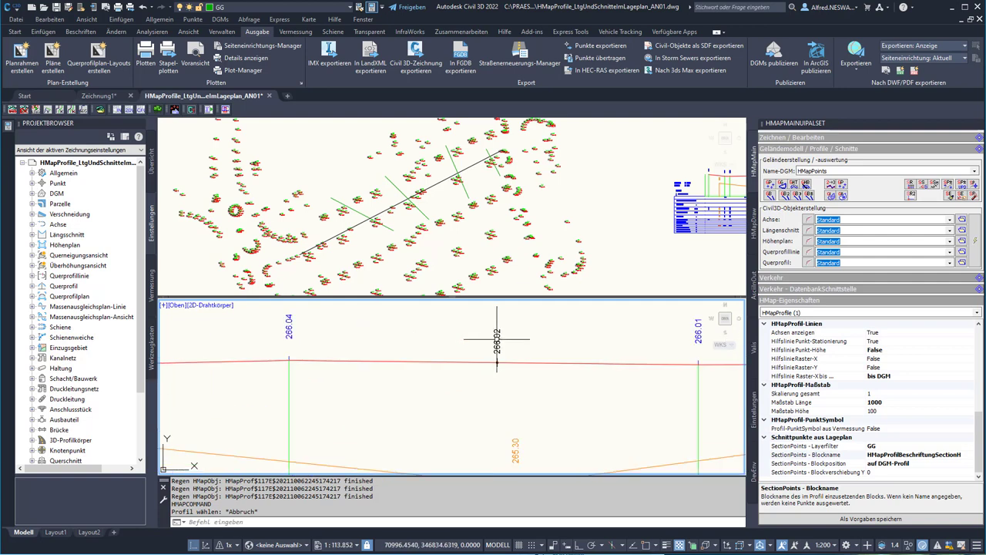
{"action": "scroll", "coordinate": [315, 362], "scroll_direction": "down", "scroll_amount": 4}
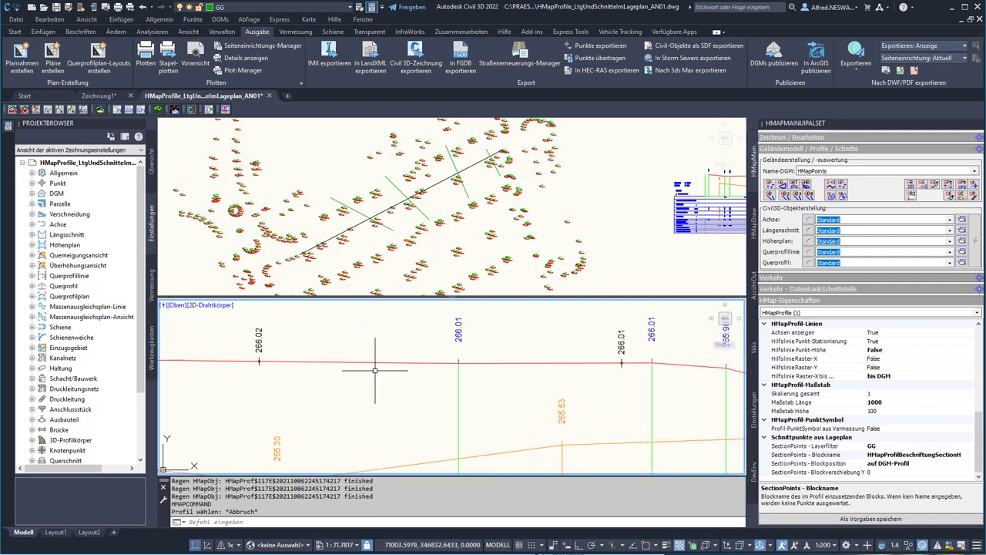
{"action": "middle_click_drag", "start_coordinate": [638, 371], "coordinate": [452, 371]}
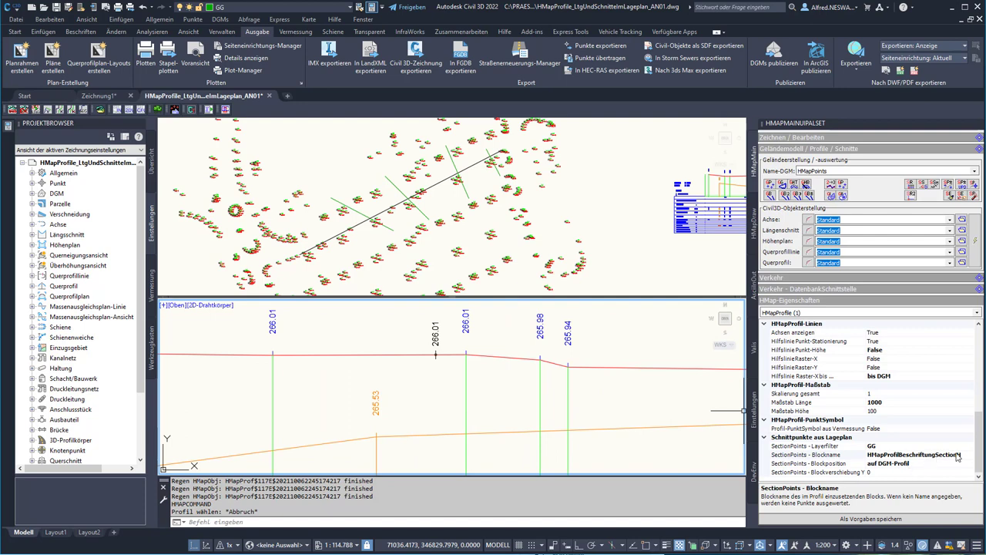
{"action": "middle_click_drag", "start_coordinate": [591, 397], "coordinate": [507, 397]}
{"action": "scroll", "coordinate": [392, 391], "scroll_direction": "down", "scroll_amount": 2}
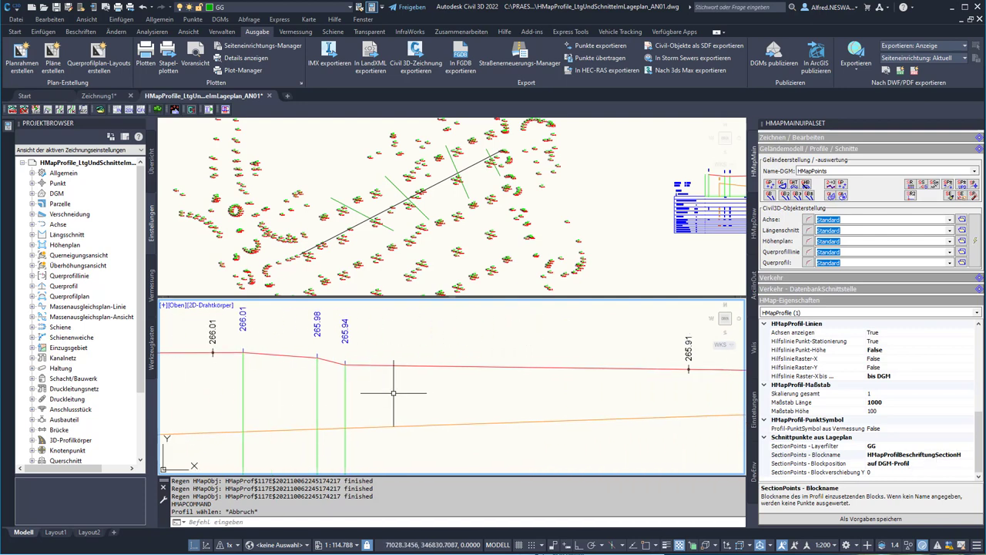
{"action": "middle_click_drag", "start_coordinate": [391, 392], "coordinate": [632, 399]}
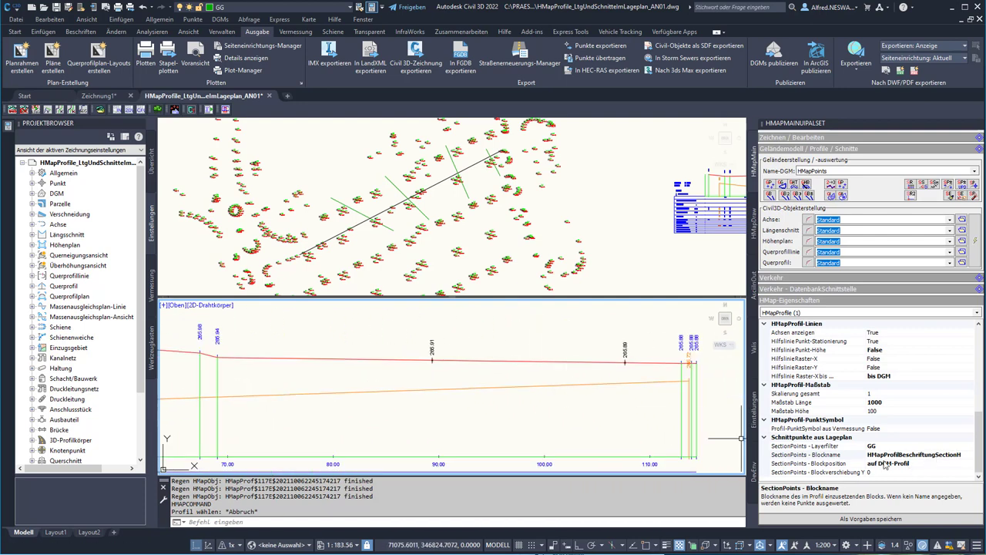
{"action": "left_click", "coordinate": [962, 455]}
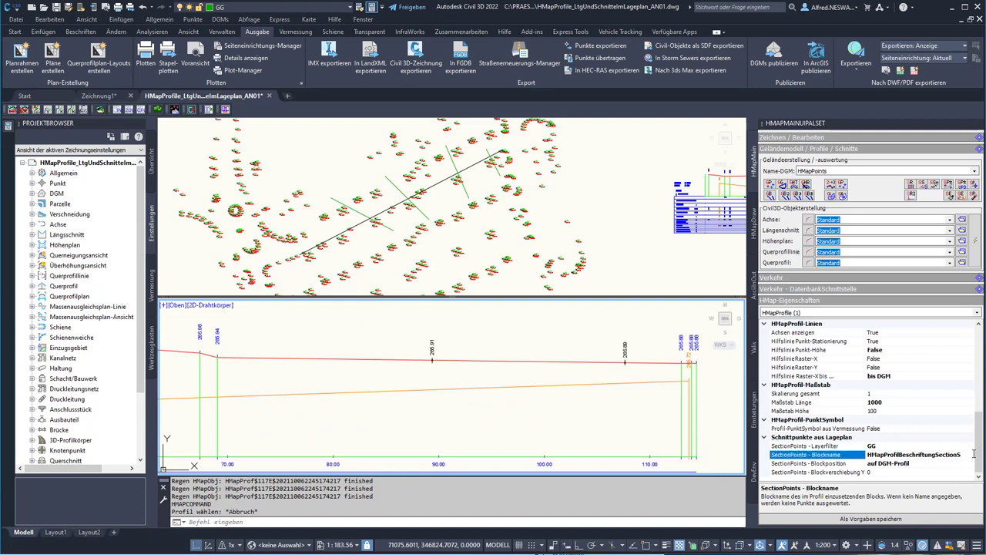
- Apply the SectionS block to label stations, then change the block name to HMapProfilBeschriftungSectionH1H2
{"action": "key", "text": "Return"}
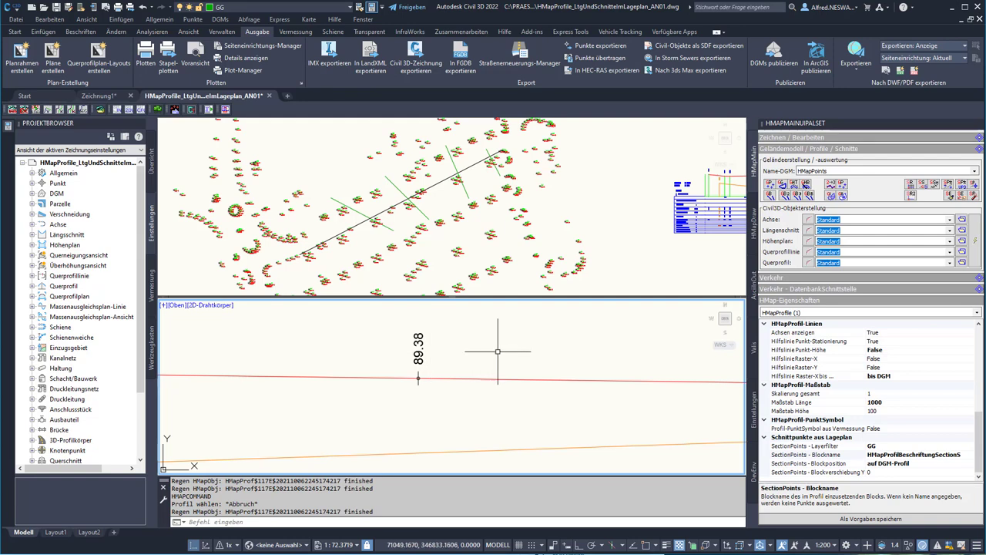
{"action": "scroll", "coordinate": [524, 343], "scroll_direction": "down", "scroll_amount": 5}
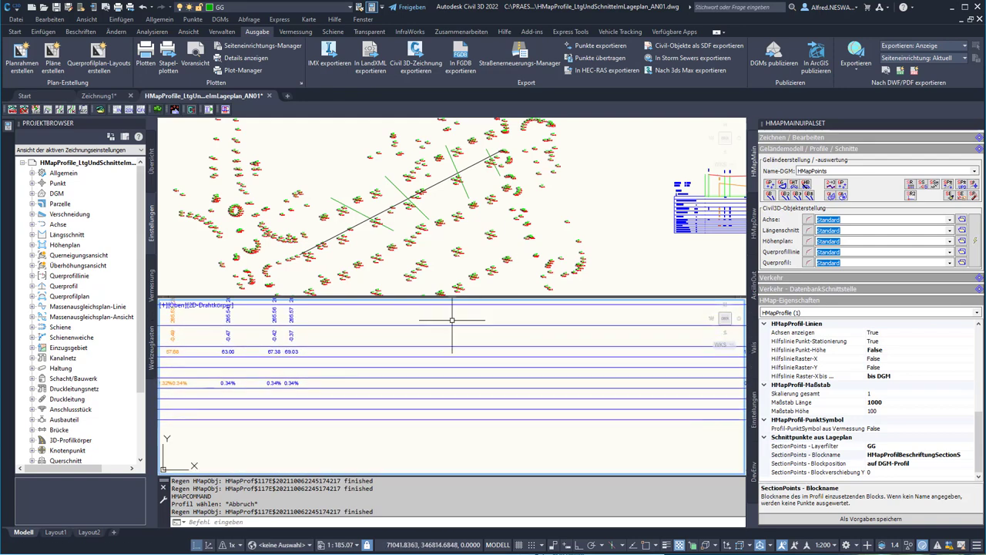
{"action": "mouse_move", "coordinate": [522, 332]}
{"action": "middle_mouse_down"}
{"action": "mouse_move", "coordinate": [508, 416]}
{"action": "mouse_move", "coordinate": [574, 383]}
{"action": "middle_mouse_up"}
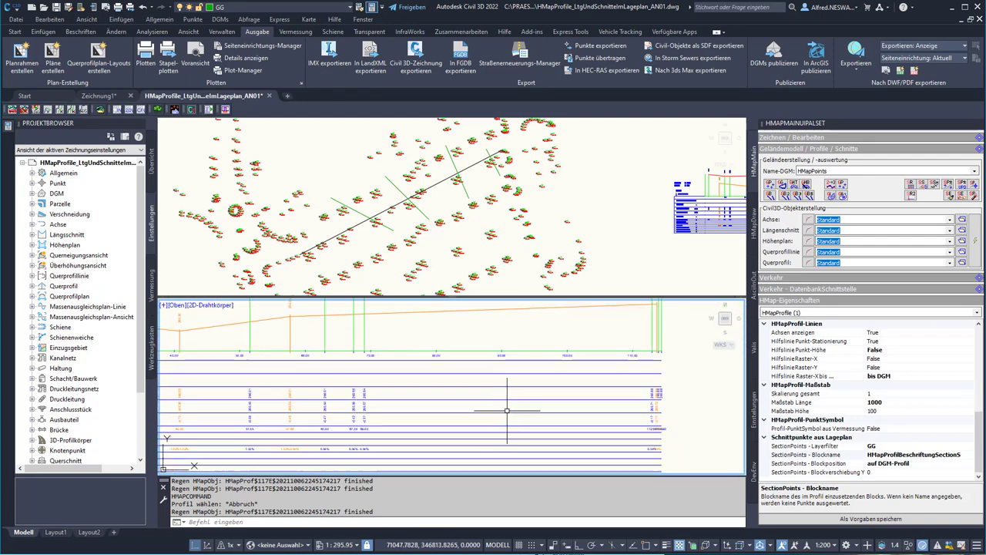
{"action": "scroll", "coordinate": [611, 352], "scroll_direction": "down", "scroll_amount": 2}
{"action": "scroll", "coordinate": [611, 328], "scroll_direction": "up", "scroll_amount": 4}
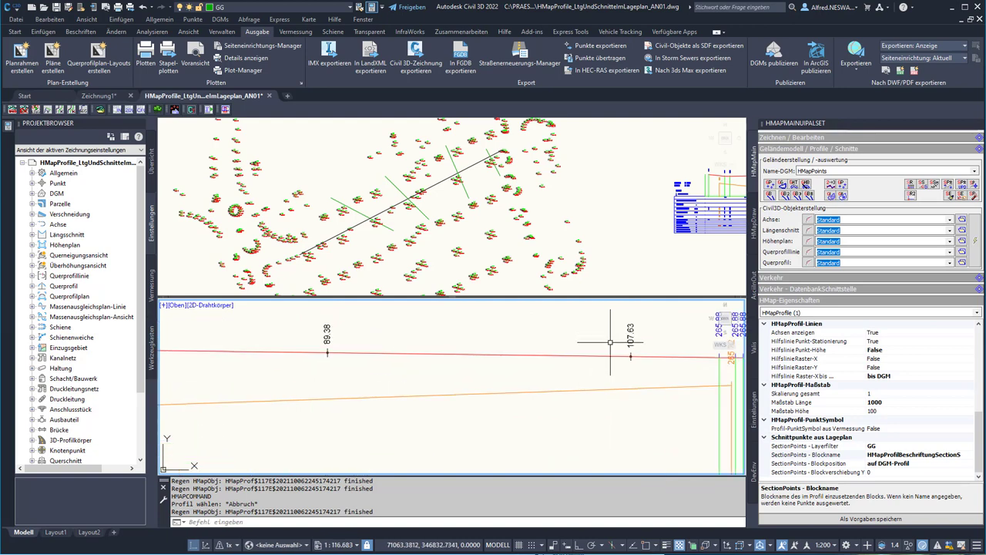
{"action": "left_click", "coordinate": [964, 454]}
{"action": "type", "text": "H1H2"}
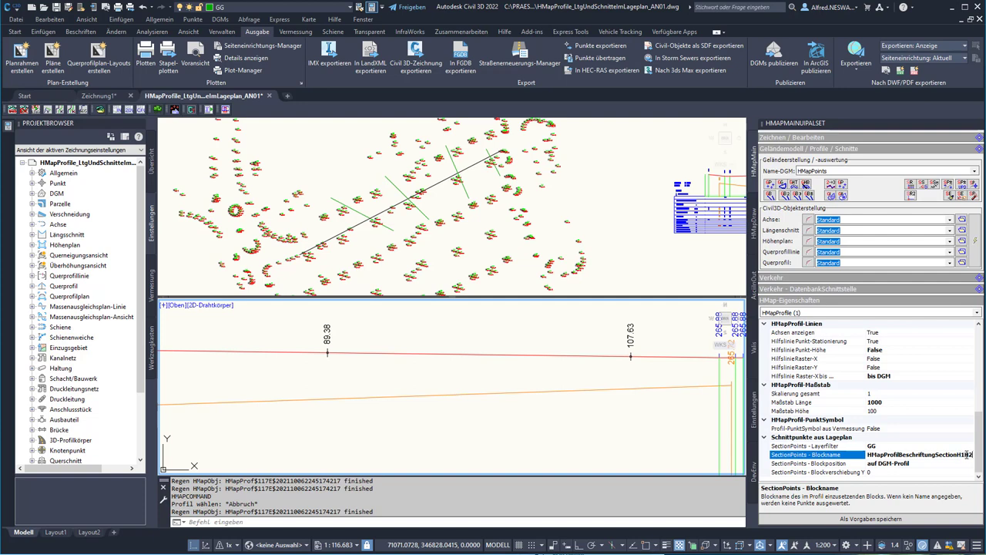
- Check the HMapProfilBeschriftungSectionH1H2 labels with two heights per section point, then reselect Blockname
{"action": "scroll", "coordinate": [539, 389], "scroll_direction": "down", "scroll_amount": 6}
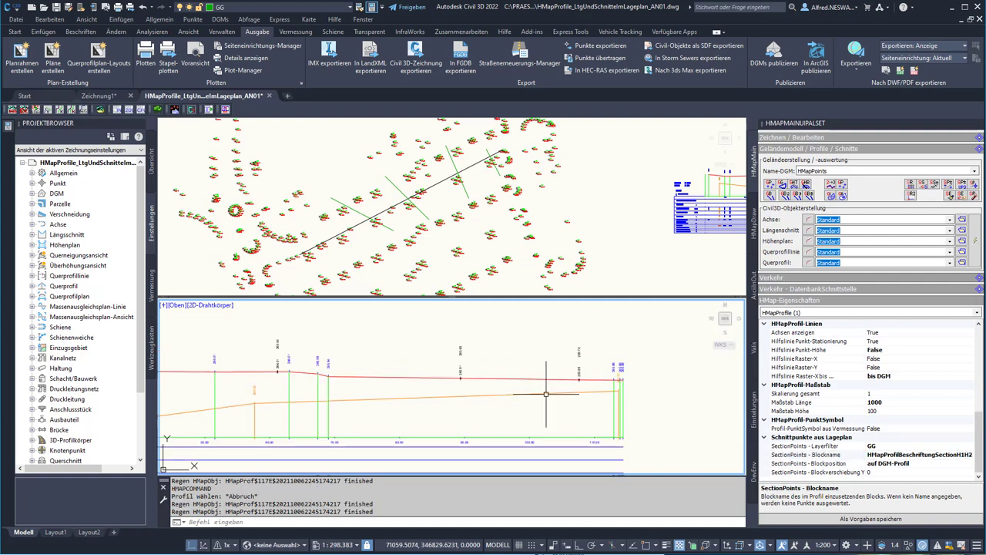
{"action": "scroll", "coordinate": [530, 384], "scroll_direction": "up", "scroll_amount": 2}
{"action": "scroll", "coordinate": [520, 358], "scroll_direction": "up", "scroll_amount": 1}
{"action": "scroll", "coordinate": [555, 358], "scroll_direction": "up", "scroll_amount": 1}
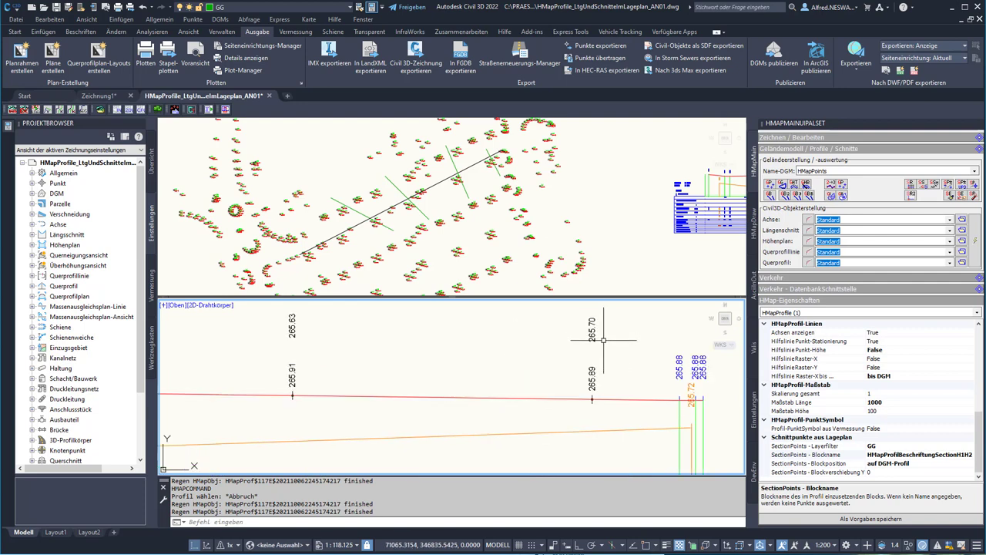
{"action": "scroll", "coordinate": [603, 343], "scroll_direction": "up", "scroll_amount": 2}
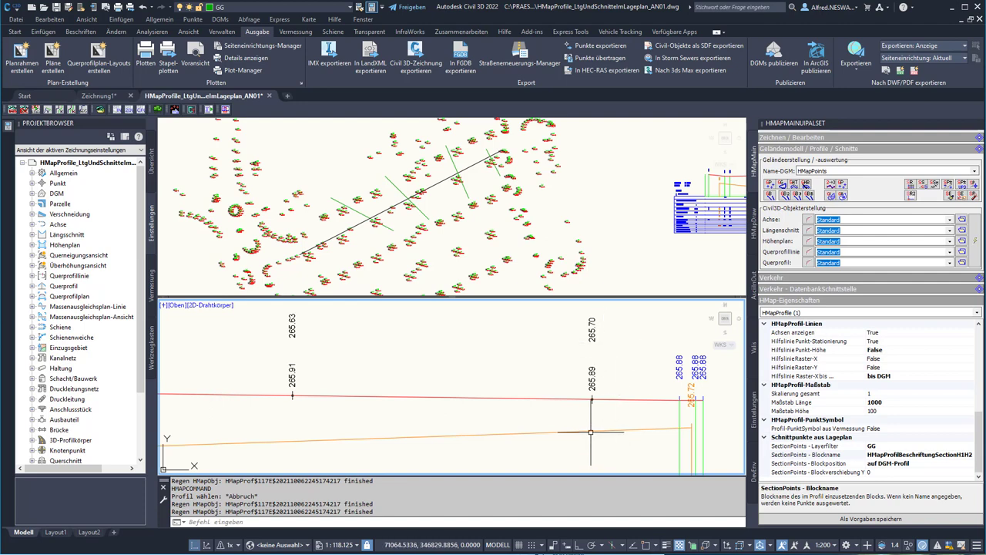
{"action": "scroll", "coordinate": [591, 431], "scroll_direction": "down", "scroll_amount": 1}
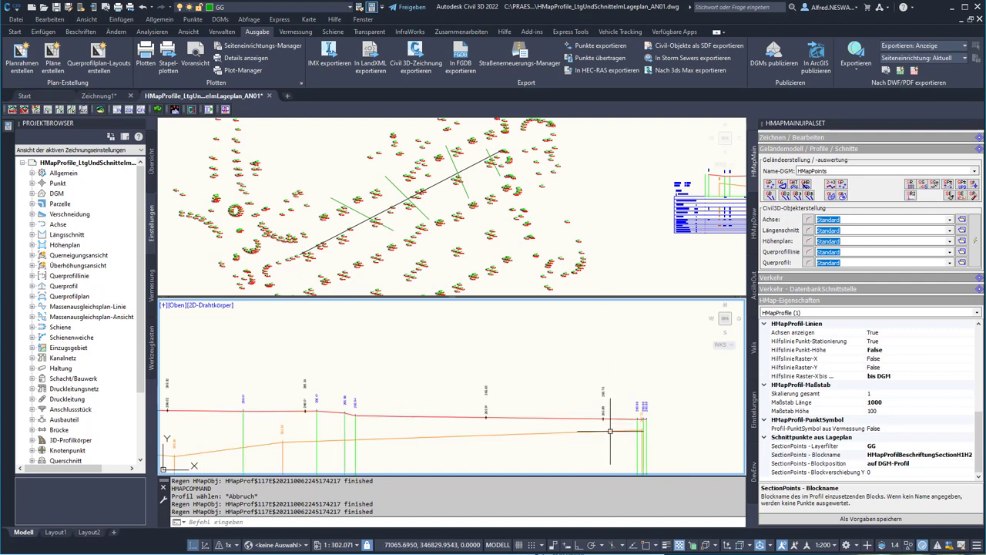
{"action": "scroll", "coordinate": [586, 430], "scroll_direction": "down", "scroll_amount": 1}
{"action": "scroll", "coordinate": [431, 420], "scroll_direction": "down", "scroll_amount": 2}
{"action": "scroll", "coordinate": [457, 416], "scroll_direction": "down", "scroll_amount": 2}
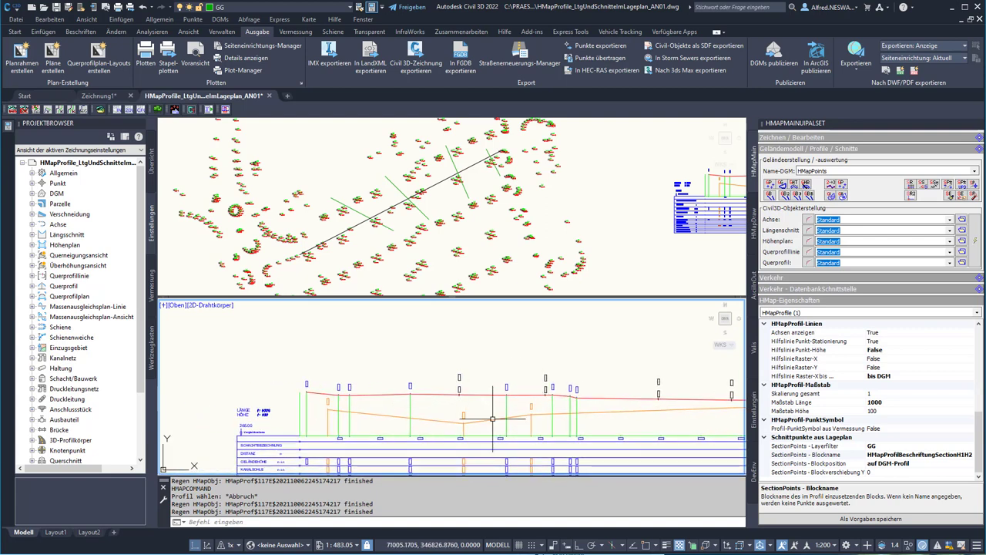
{"action": "scroll", "coordinate": [485, 412], "scroll_direction": "up", "scroll_amount": 4}
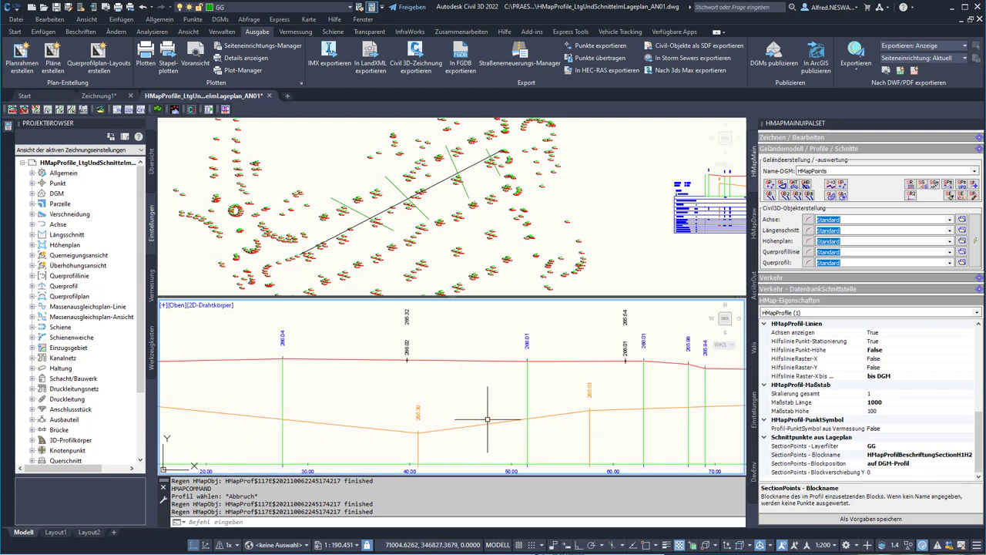
{"action": "left_click", "coordinate": [960, 455]}
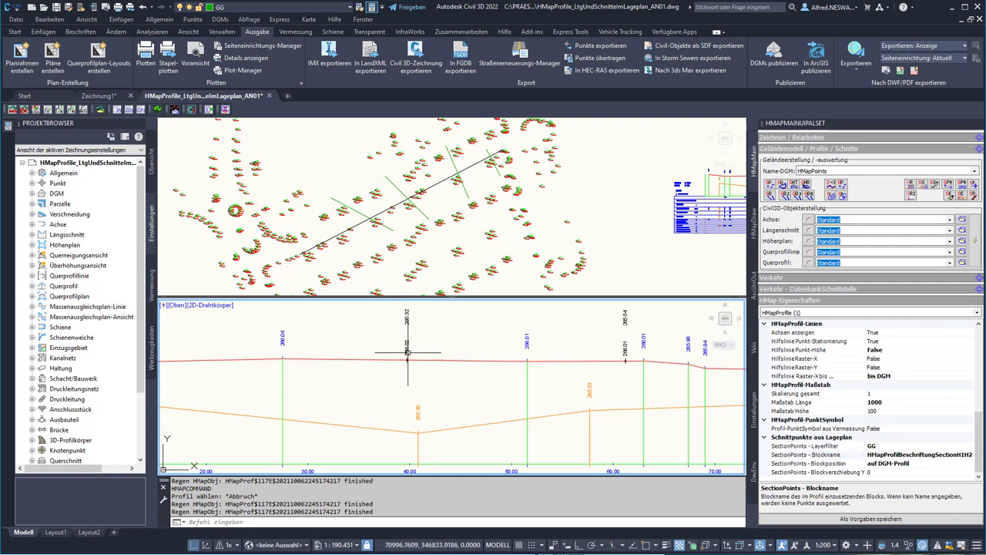
{"action": "scroll", "coordinate": [408, 353], "scroll_direction": "down", "scroll_amount": 4}
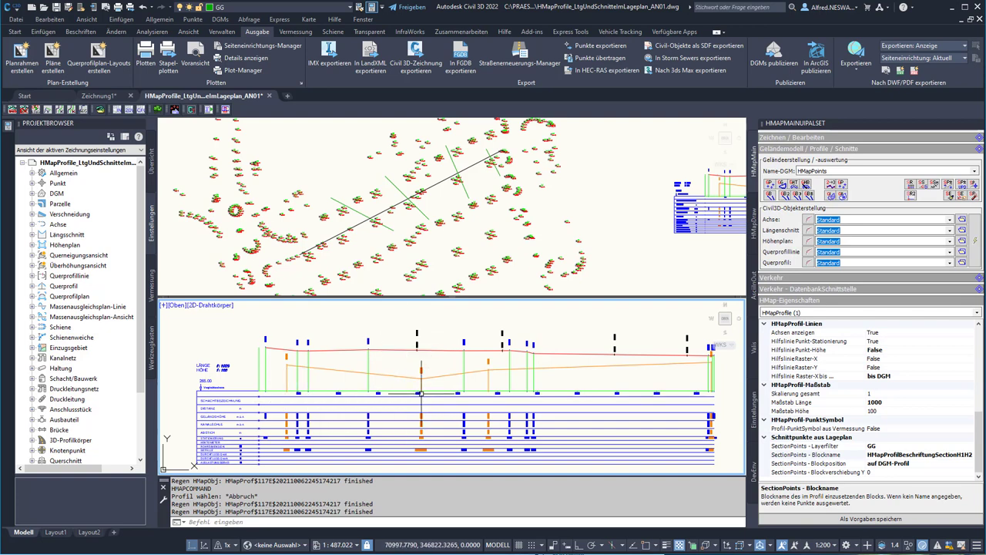
- Set Blockname to HMapProfilBeschriftungSection and Blockposition to 'auf Diagrammbasislinie'
{"action": "left_click", "coordinate": [962, 454]}
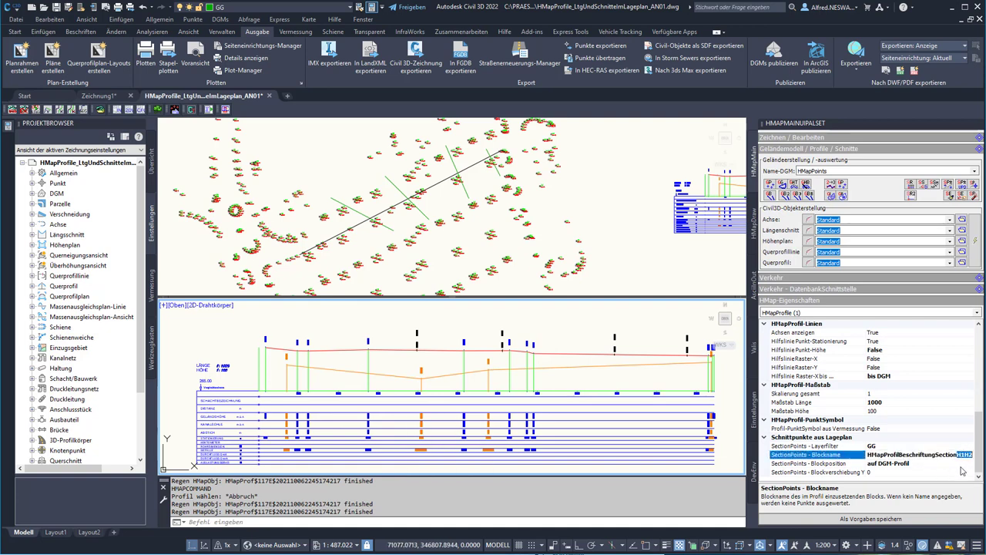
{"action": "key", "text": "Return"}
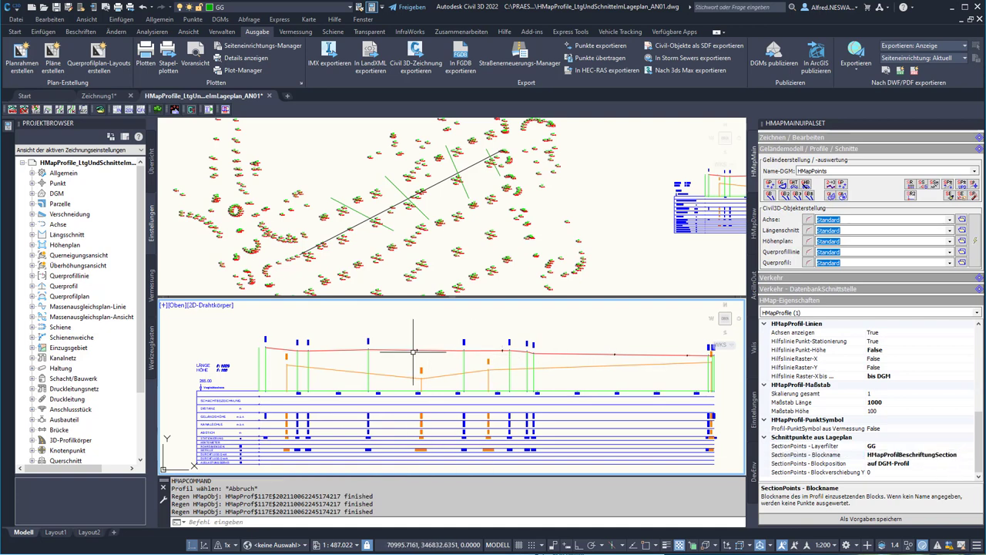
{"action": "left_click", "coordinate": [914, 464]}
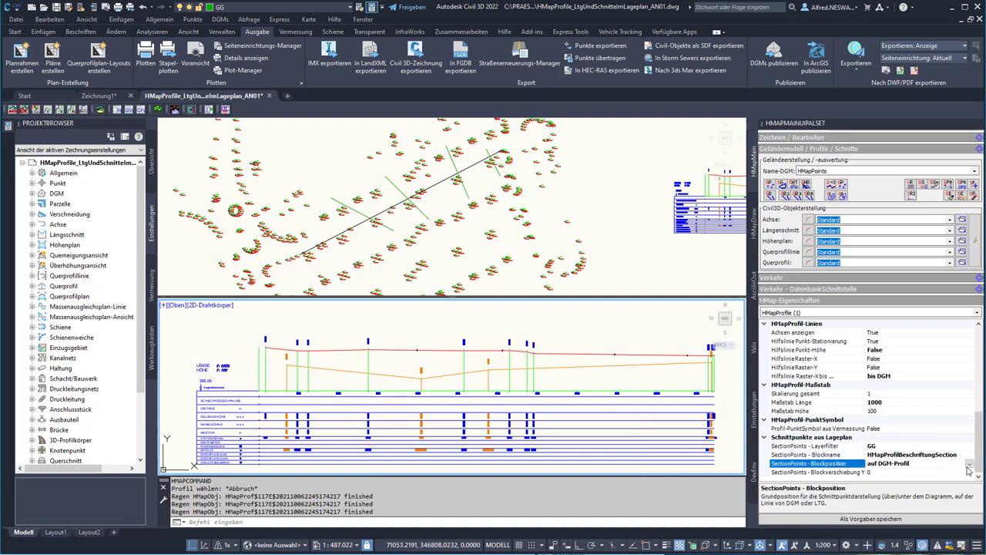
{"action": "left_click", "coordinate": [970, 464]}
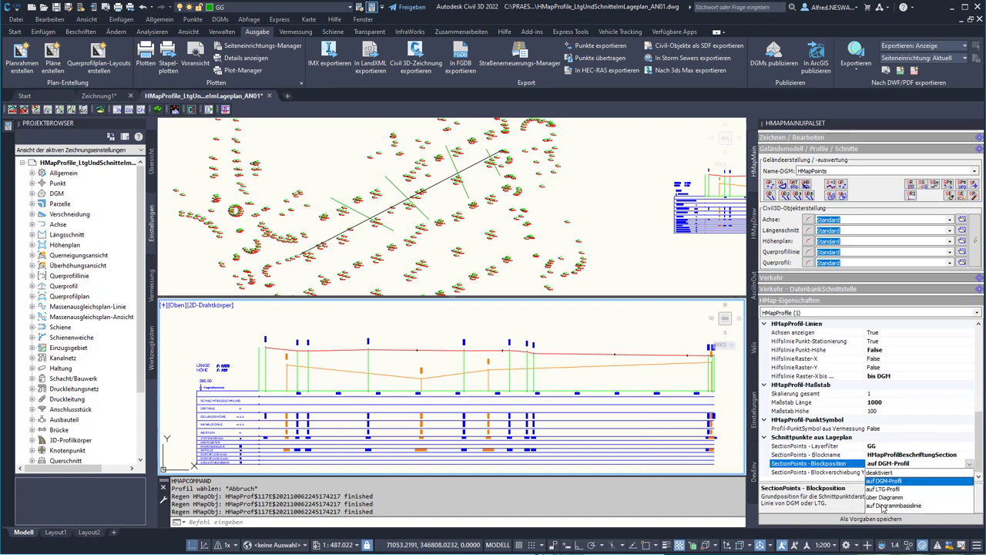
{"action": "left_click", "coordinate": [883, 506]}
- Select a section label in the profile and inspect its properties
{"action": "scroll", "coordinate": [497, 403], "scroll_direction": "up", "scroll_amount": 4}
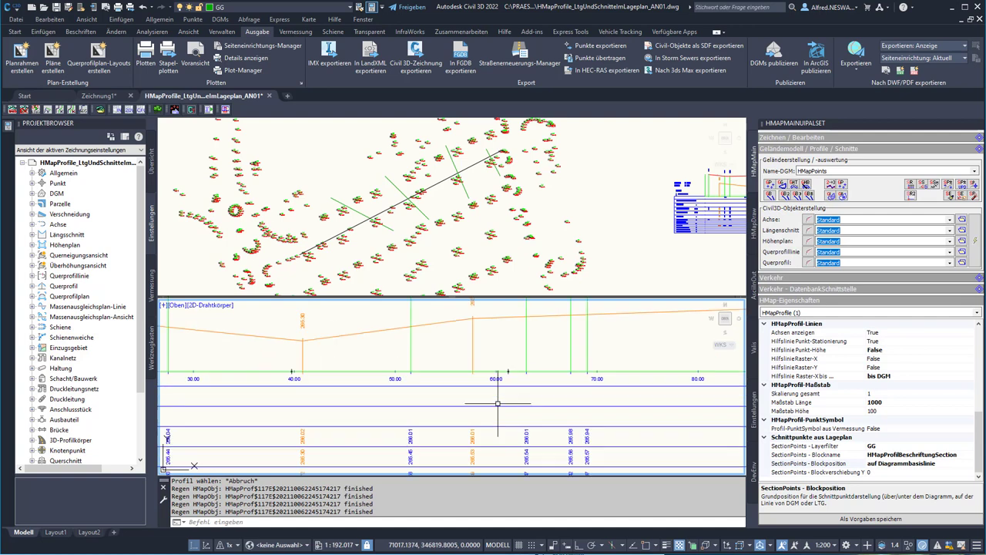
{"action": "key", "text": "Escape"}
{"action": "key", "text": "Escape"}
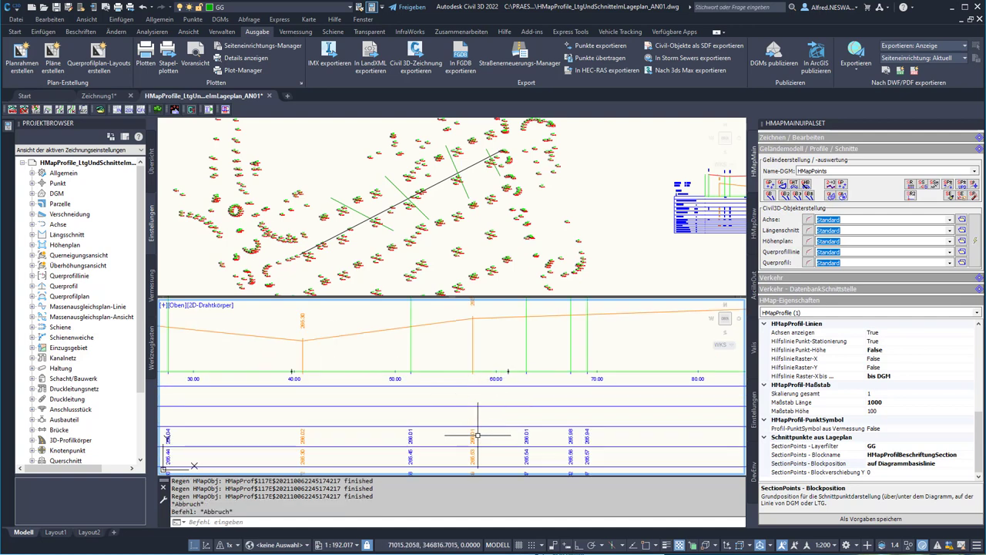
{"action": "left_click", "coordinate": [474, 438]}
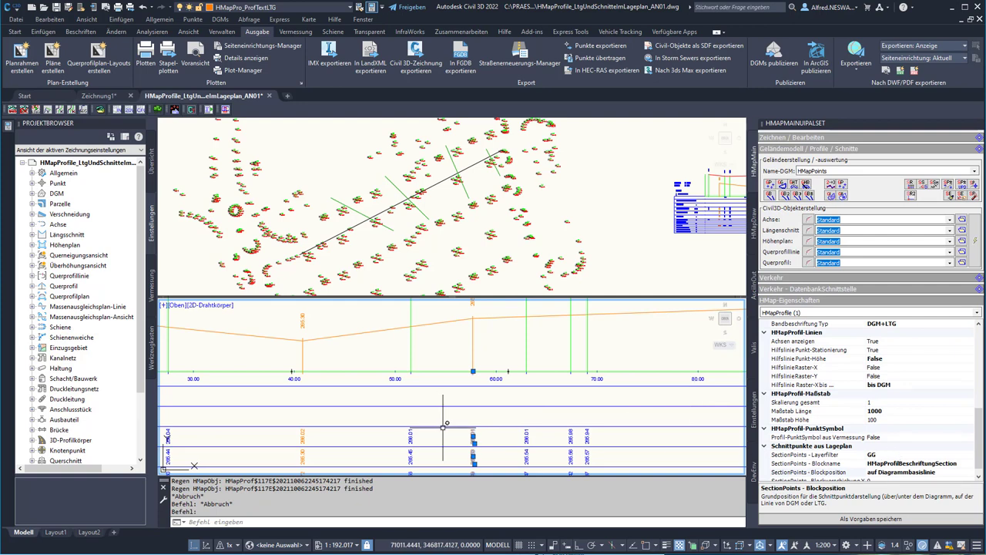
{"action": "left_click", "coordinate": [70, 111]}
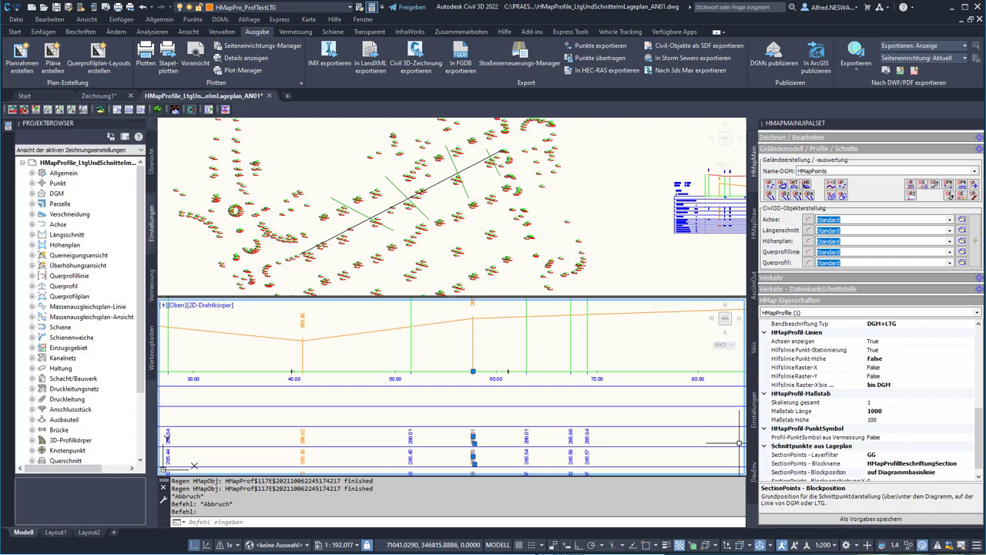
- Check the XAchse_KS block file in File Explorer, then return to the drawing
{"action": "key", "text": "alt+Tab"}
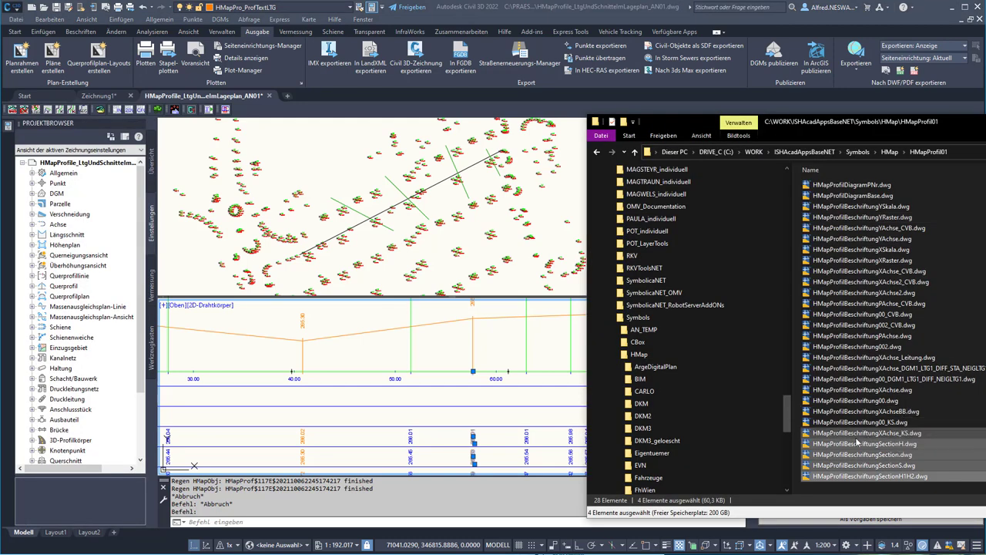
{"action": "left_click", "coordinate": [857, 436]}
{"action": "left_click", "coordinate": [891, 437]}
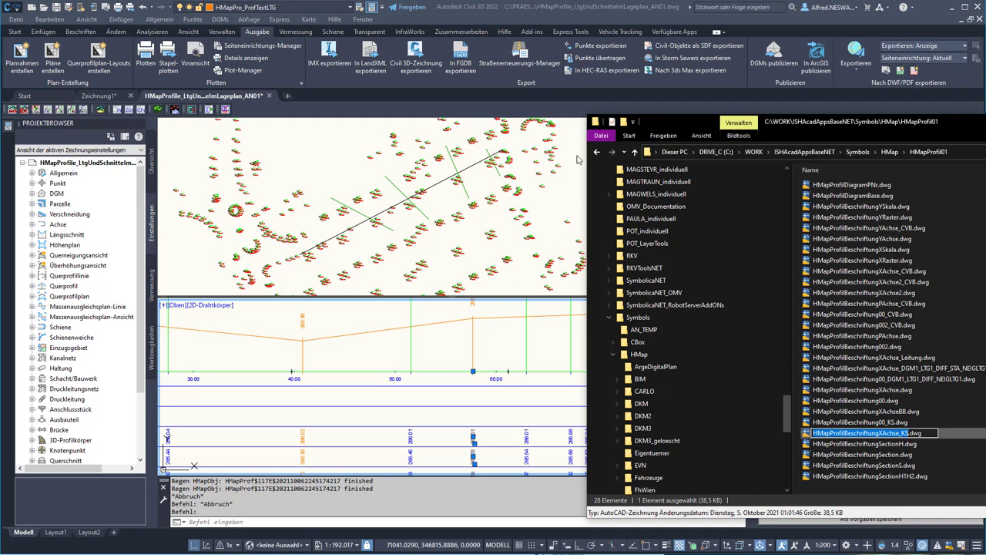
{"action": "left_click", "coordinate": [566, 256]}
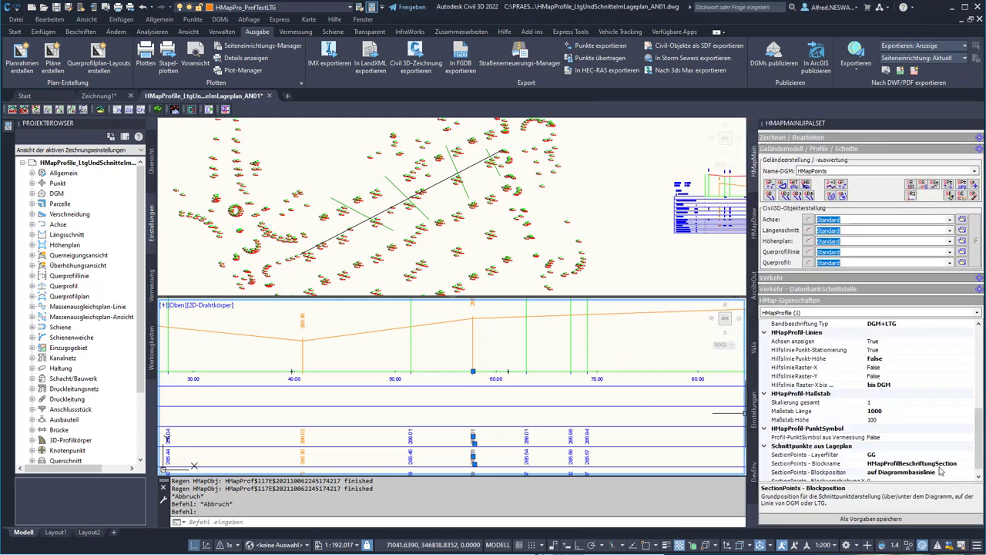
{"action": "left_click", "coordinate": [947, 464]}
{"action": "left_click_drag", "start_coordinate": [925, 463], "coordinate": [830, 472]}
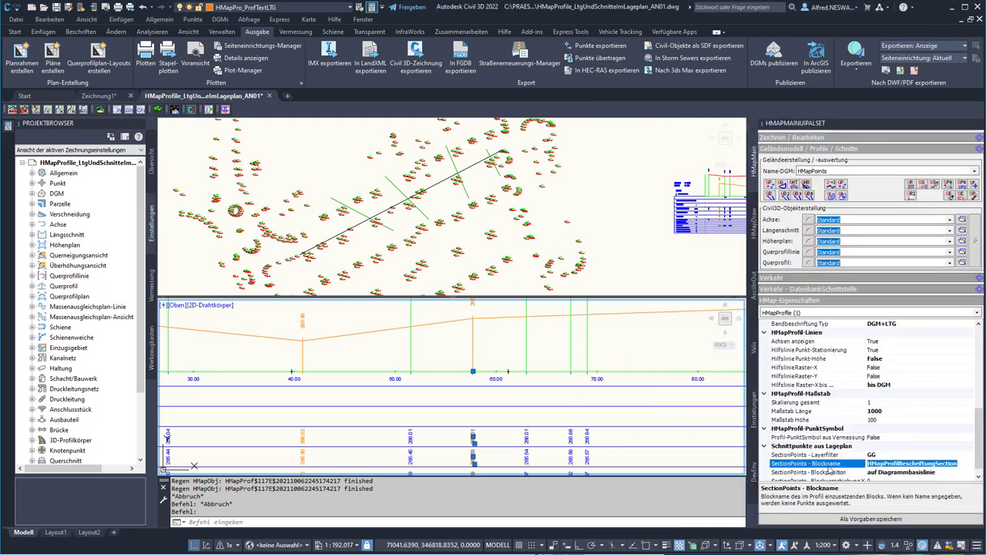
{"action": "type", "text": "HMapProfilBeschriftungXAchse_KS"}
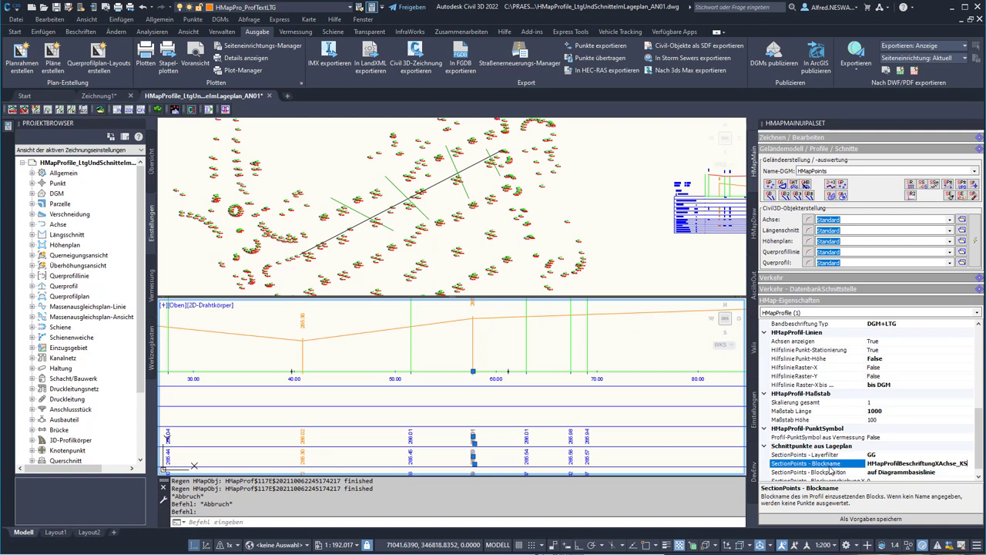
{"action": "key", "text": "Return"}
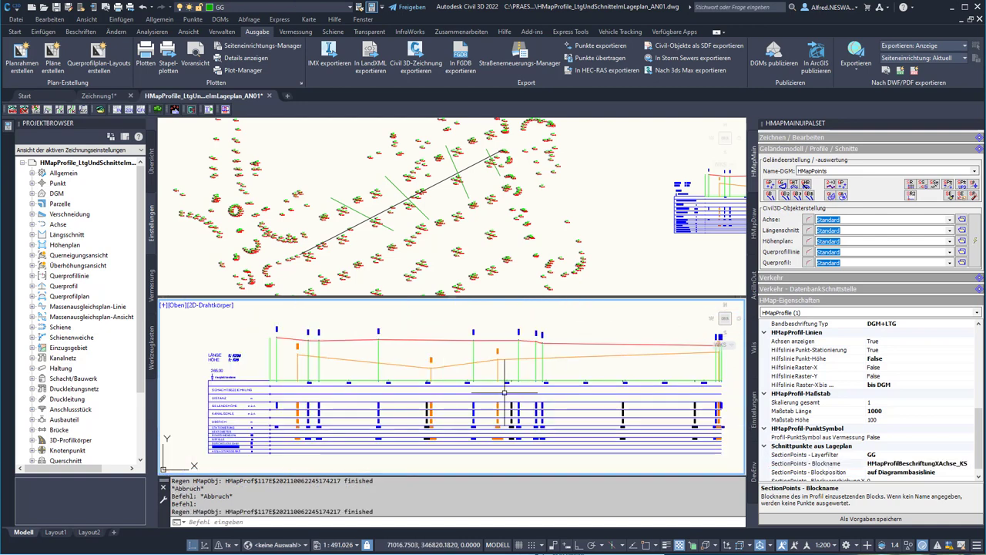
{"action": "scroll", "coordinate": [505, 393], "scroll_direction": "up", "scroll_amount": 2}
{"action": "scroll", "coordinate": [505, 395], "scroll_direction": "up", "scroll_amount": 1}
{"action": "scroll", "coordinate": [508, 416], "scroll_direction": "up", "scroll_amount": 1}
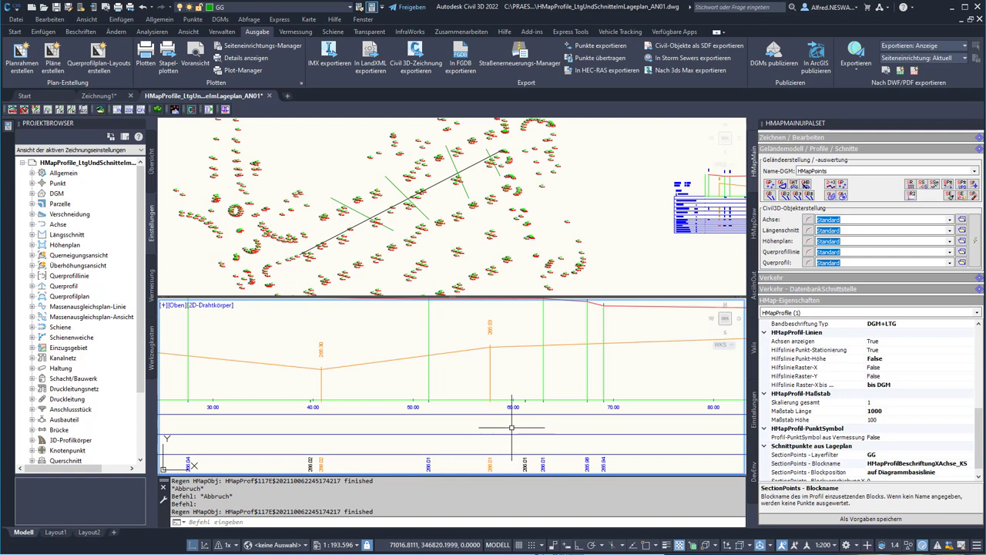
{"action": "scroll", "coordinate": [512, 427], "scroll_direction": "down", "scroll_amount": 4}
{"action": "mouse_move", "coordinate": [493, 420]}
{"action": "middle_mouse_down"}
{"action": "mouse_move", "coordinate": [471, 429]}
{"action": "mouse_move", "coordinate": [469, 406]}
{"action": "middle_mouse_up"}
{"action": "scroll", "coordinate": [469, 405], "scroll_direction": "up", "scroll_amount": 1}
{"action": "scroll", "coordinate": [468, 406], "scroll_direction": "up", "scroll_amount": 1}
{"action": "scroll", "coordinate": [468, 405], "scroll_direction": "up", "scroll_amount": 2}
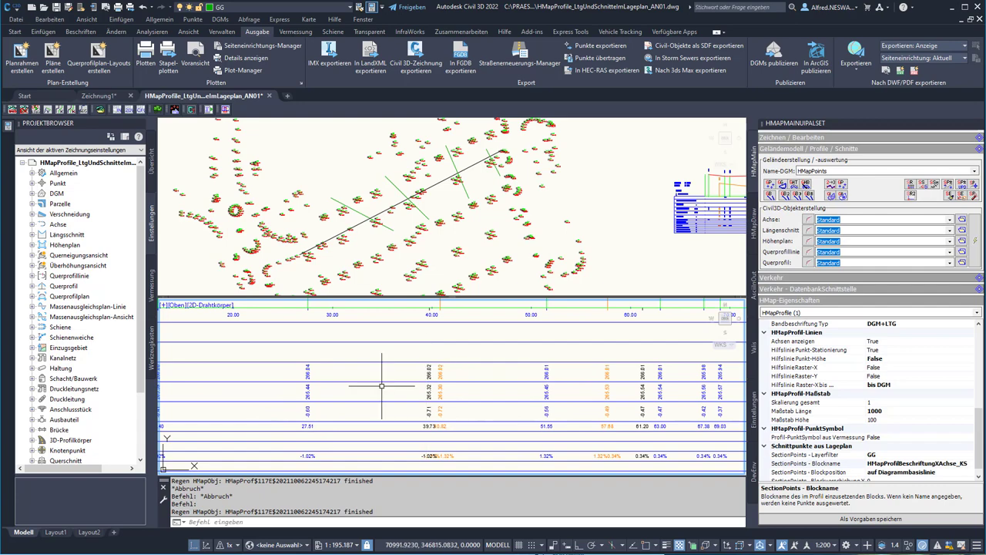
{"action": "middle_click_drag", "start_coordinate": [381, 386], "coordinate": [624, 399]}
{"action": "middle_click_drag", "start_coordinate": [409, 413], "coordinate": [451, 477]}
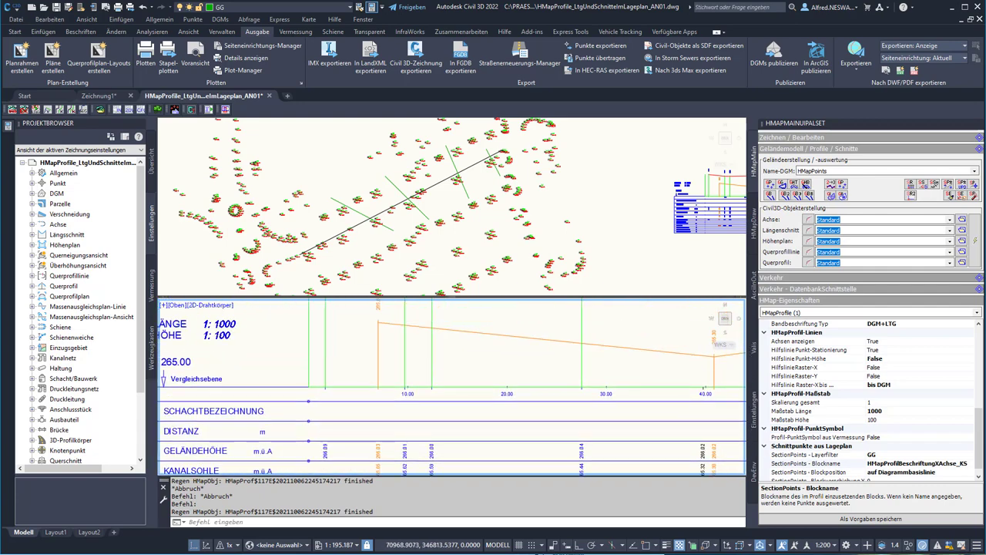
{"action": "middle_click_drag", "start_coordinate": [452, 386], "coordinate": [448, 391]}
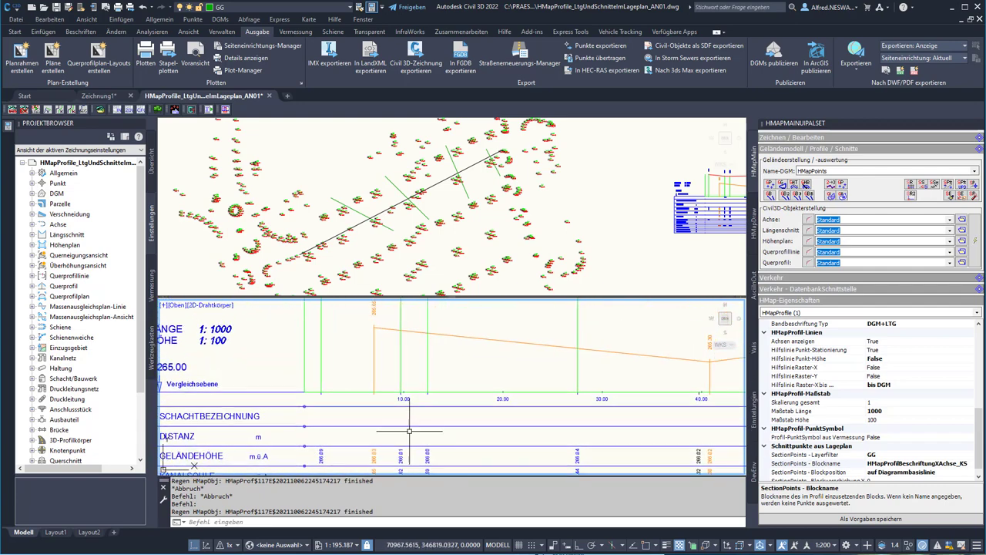
{"action": "scroll", "coordinate": [410, 431], "scroll_direction": "down", "scroll_amount": 2}
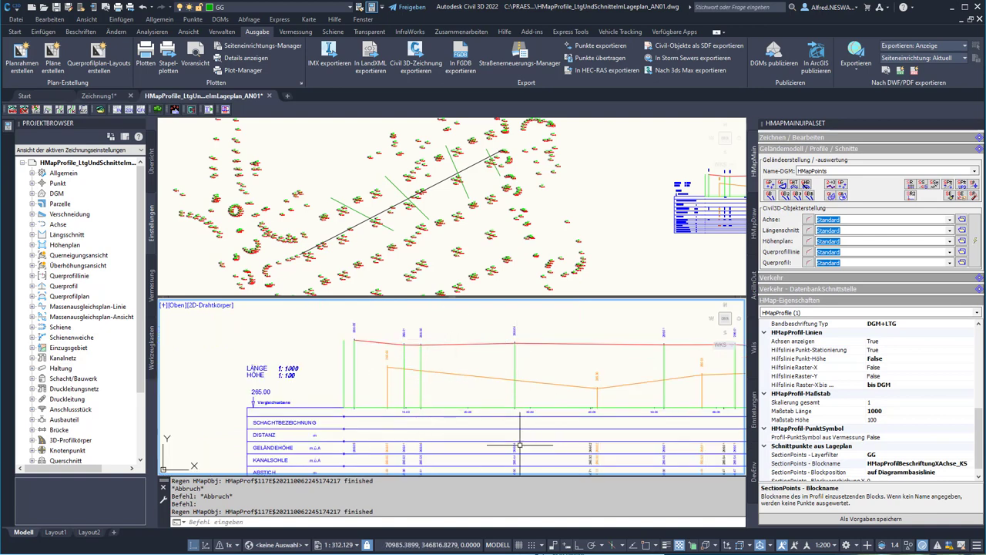
{"action": "scroll", "coordinate": [528, 383], "scroll_direction": "up", "scroll_amount": 3}
{"action": "scroll", "coordinate": [513, 401], "scroll_direction": "up", "scroll_amount": 3}
{"action": "scroll", "coordinate": [538, 372], "scroll_direction": "up", "scroll_amount": 2}
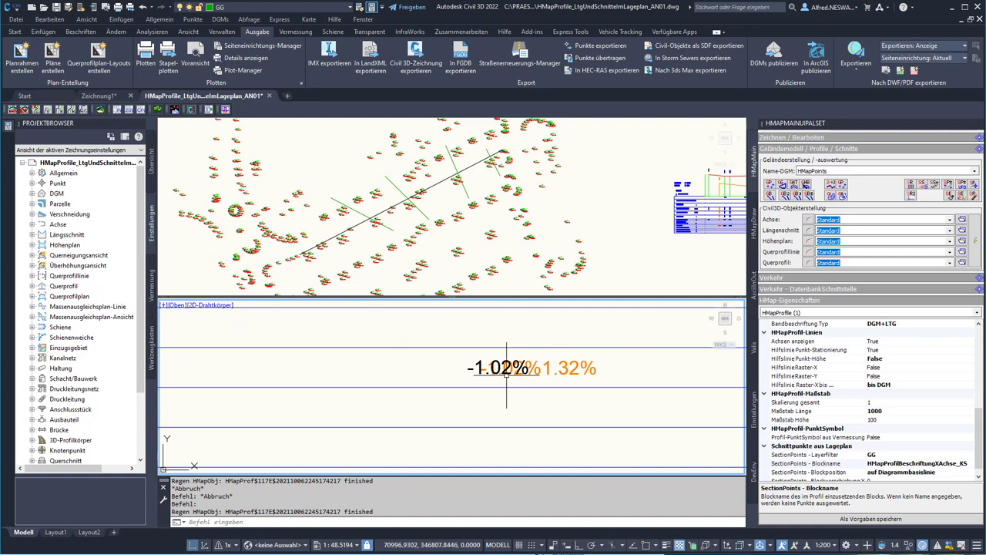
{"action": "scroll", "coordinate": [469, 404], "scroll_direction": "down", "scroll_amount": 3}
{"action": "scroll", "coordinate": [422, 427], "scroll_direction": "down", "scroll_amount": 3}
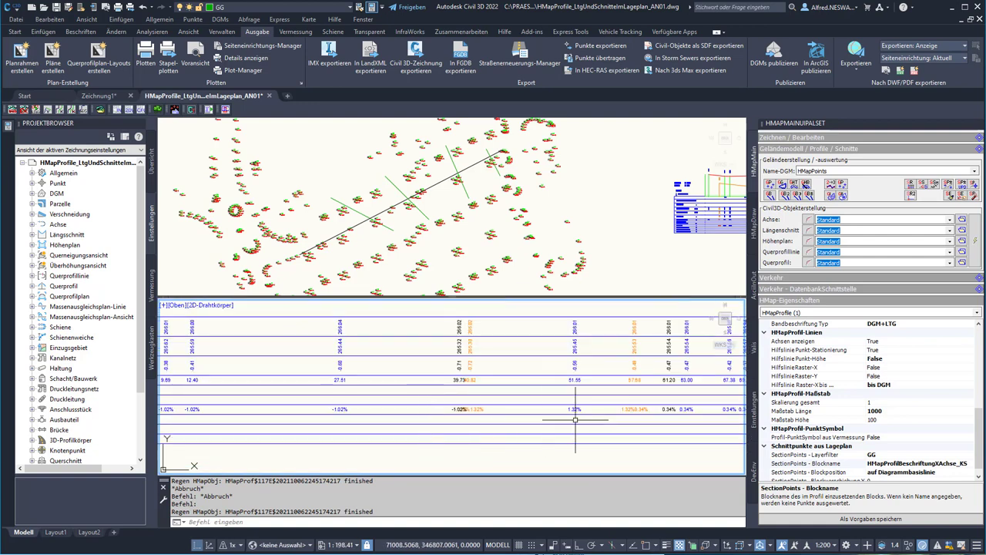
{"action": "middle_click_drag", "start_coordinate": [575, 426], "coordinate": [427, 449]}
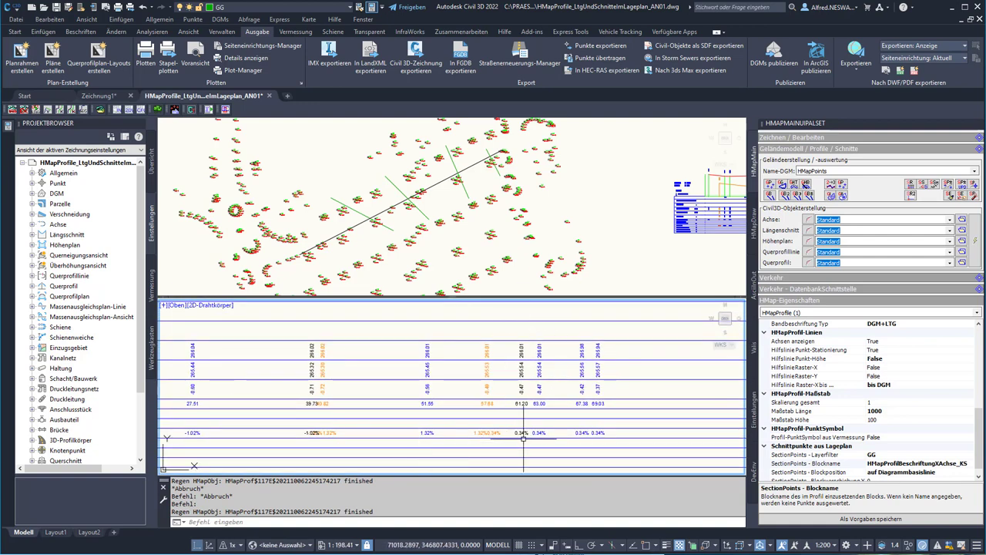
{"action": "scroll", "coordinate": [511, 444], "scroll_direction": "down", "scroll_amount": 4}
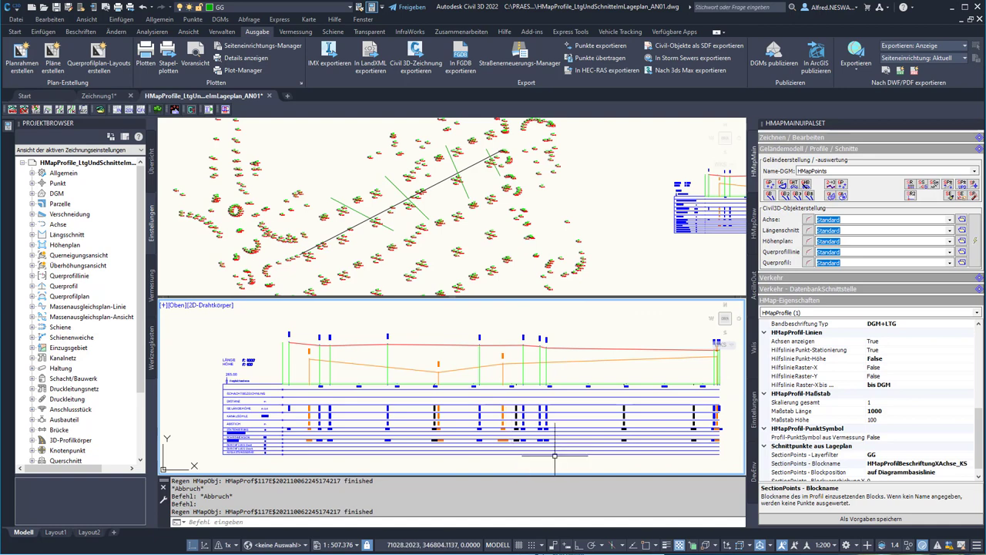
{"action": "scroll", "coordinate": [627, 440], "scroll_direction": "up", "scroll_amount": 4}
{"action": "scroll", "coordinate": [627, 440], "scroll_direction": "up", "scroll_amount": 4}
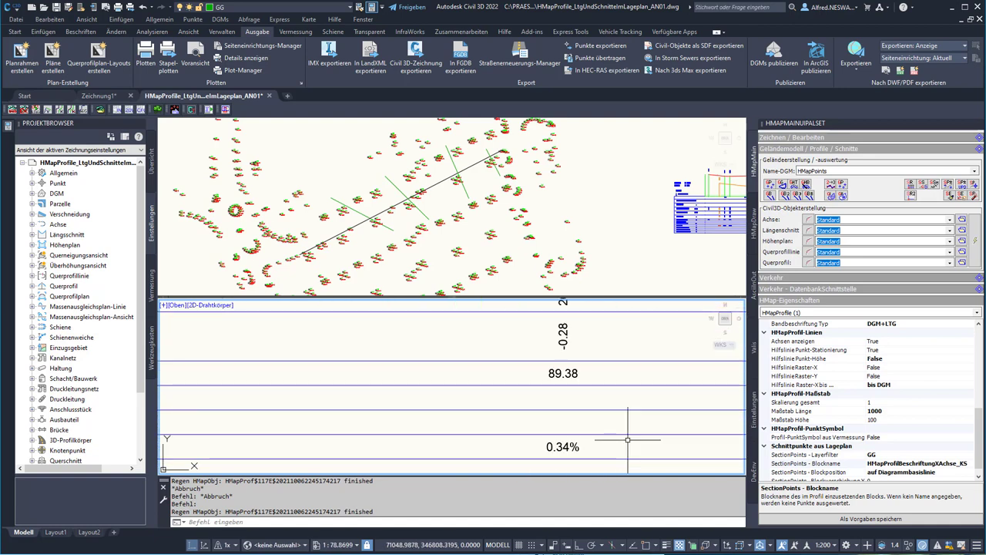
{"action": "scroll", "coordinate": [627, 440], "scroll_direction": "down", "scroll_amount": 4}
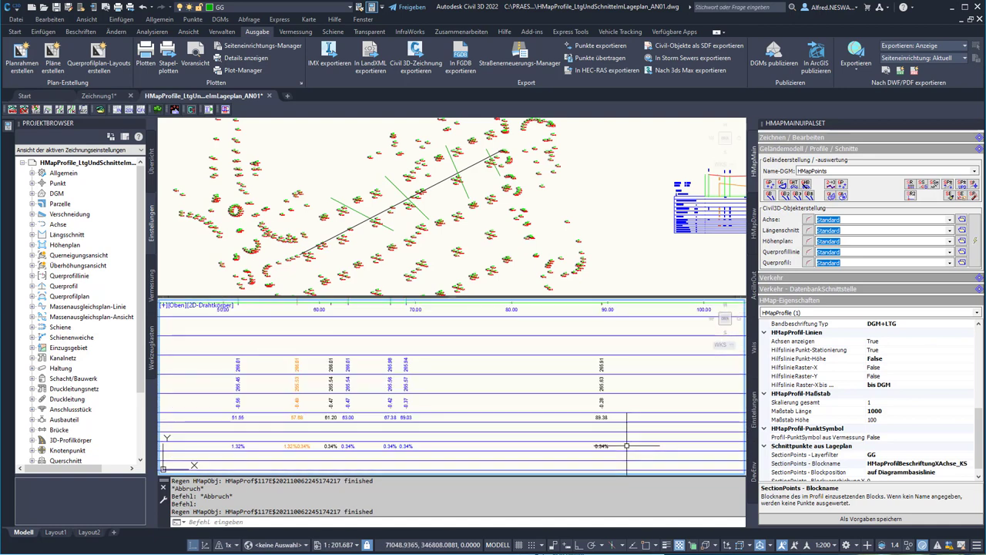
{"action": "left_click", "coordinate": [603, 384]}
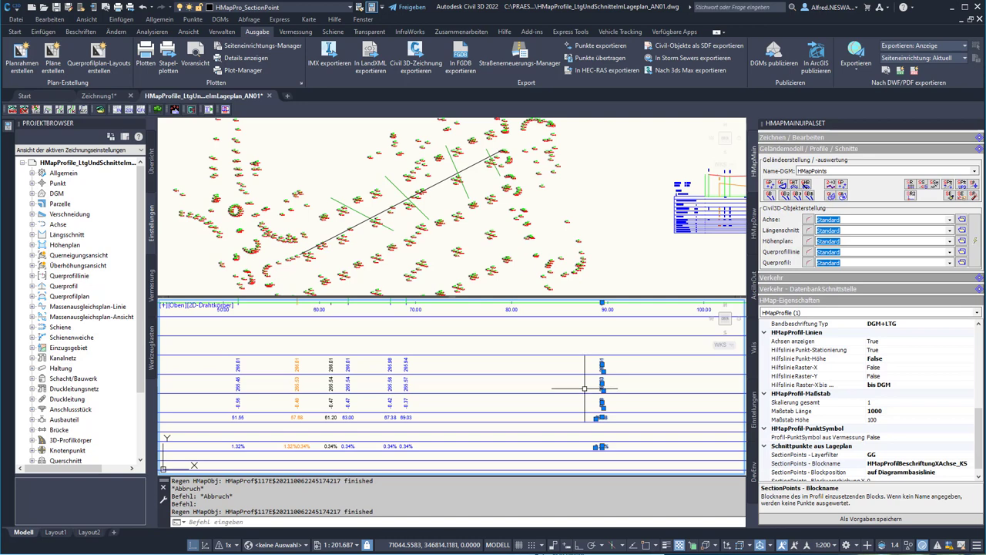
{"action": "scroll", "coordinate": [582, 397], "scroll_direction": "up", "scroll_amount": 8}
{"action": "scroll", "coordinate": [578, 411], "scroll_direction": "down", "scroll_amount": 8}
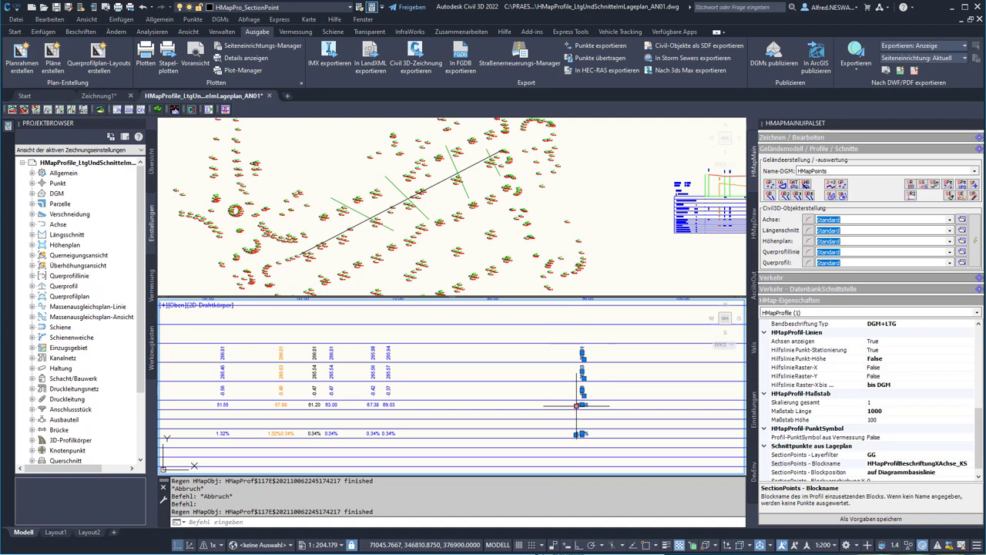
{"action": "key", "text": "Escape"}
{"action": "scroll", "coordinate": [577, 406], "scroll_direction": "down", "scroll_amount": 3}
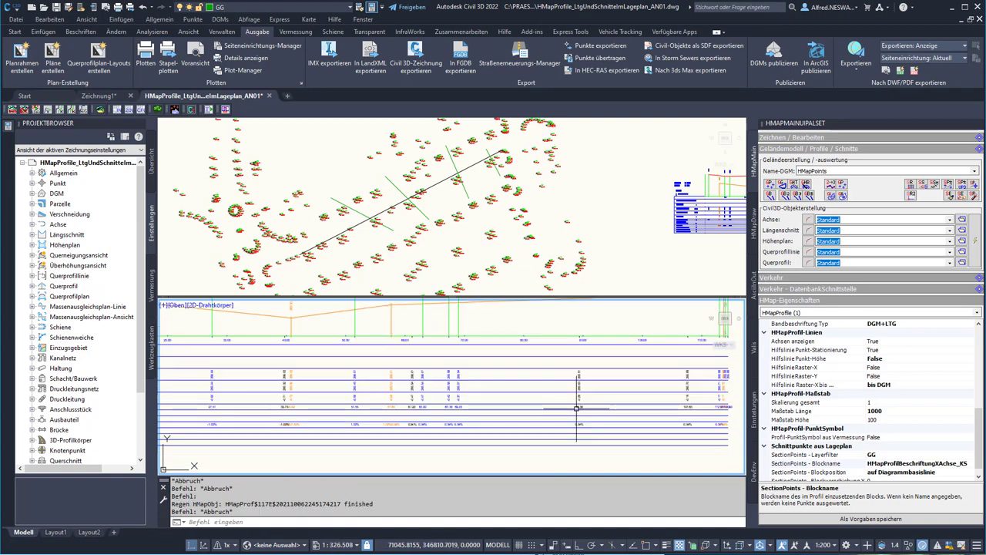
{"action": "scroll", "coordinate": [577, 408], "scroll_direction": "down", "scroll_amount": 5}
- Activate the plan view and draw short PL section lines across the alignment
{"action": "left_click", "coordinate": [437, 208]}
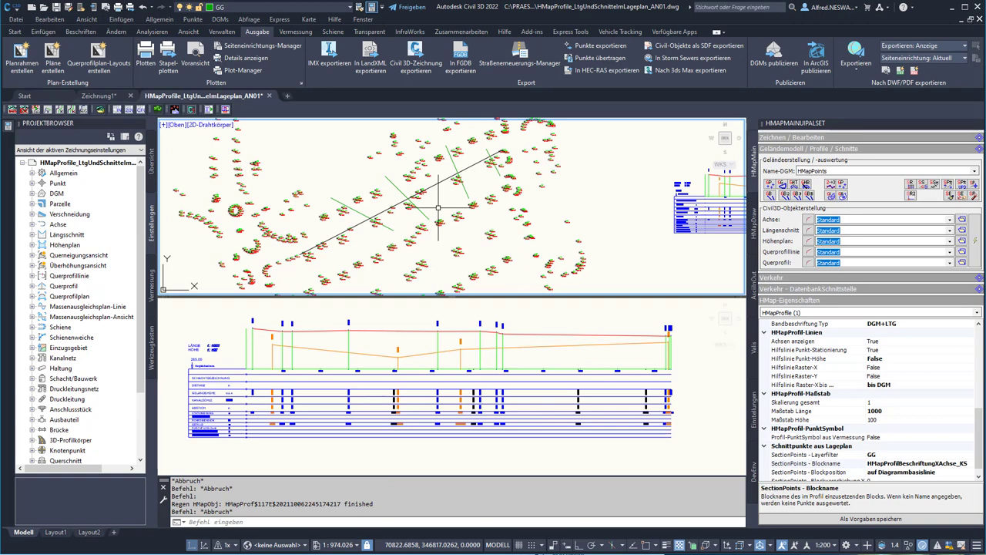
{"action": "type", "text": "PL"}
{"action": "key", "text": "Return"}
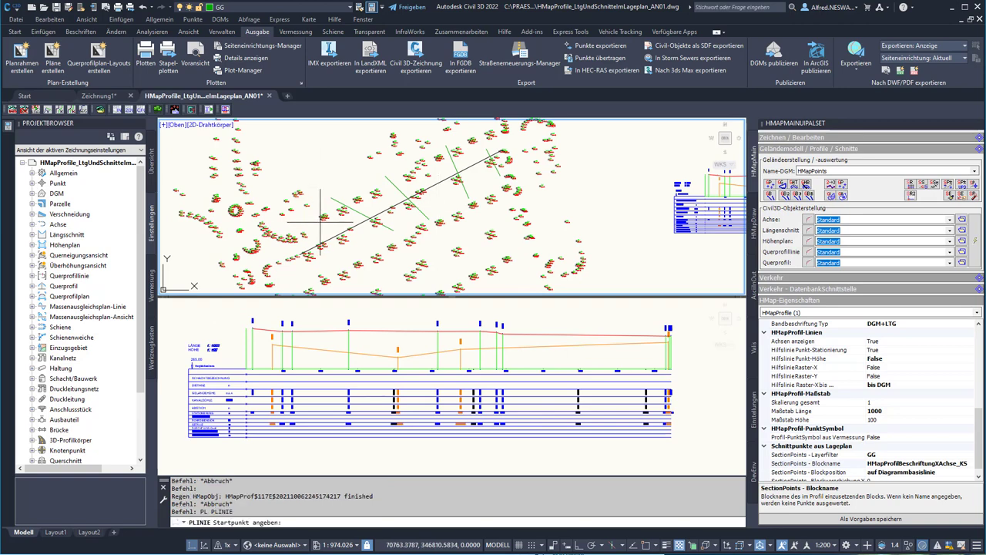
{"action": "left_click", "coordinate": [314, 232]}
{"action": "key", "text": "Return"}
- Draw a third section line across the axis and start the HMap profile update
{"action": "key", "text": "Return"}
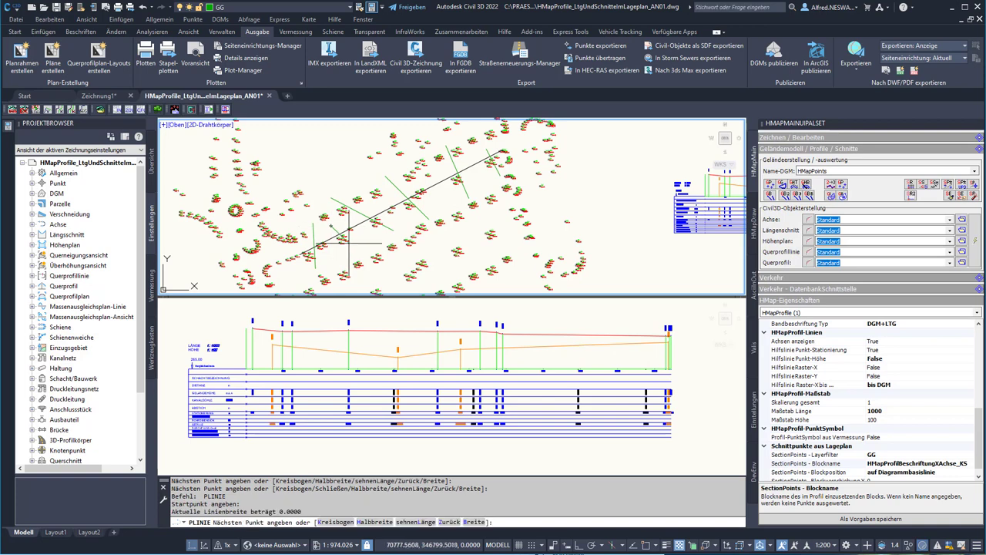
{"action": "left_click", "coordinate": [352, 221]}
{"action": "left_click", "coordinate": [356, 224]}
{"action": "key", "text": "Return"}
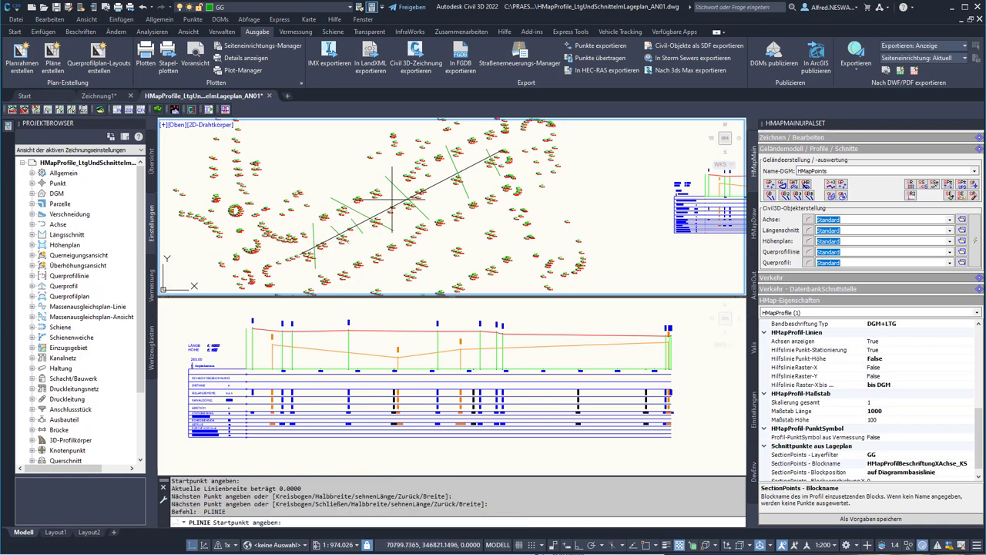
{"action": "key", "text": "Return"}
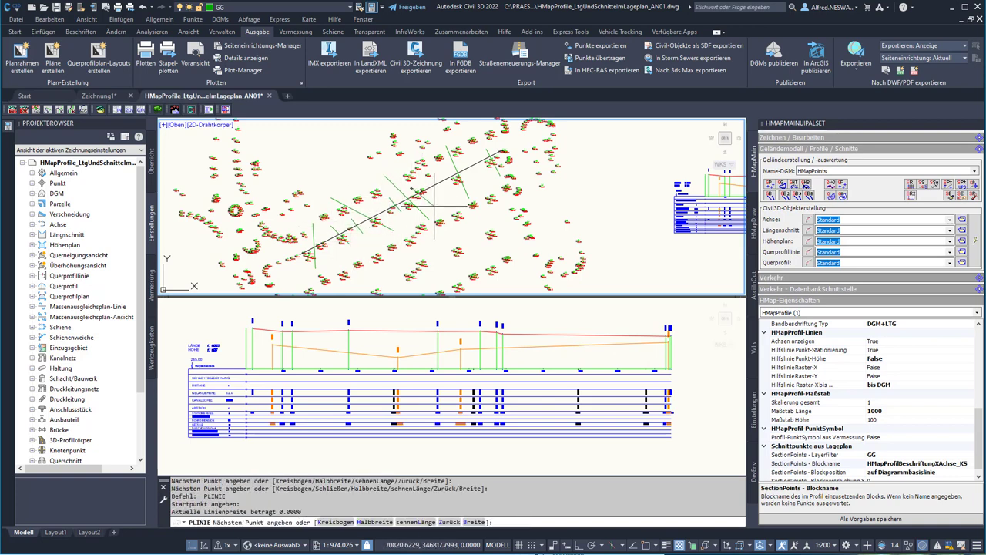
{"action": "left_click", "coordinate": [445, 175]}
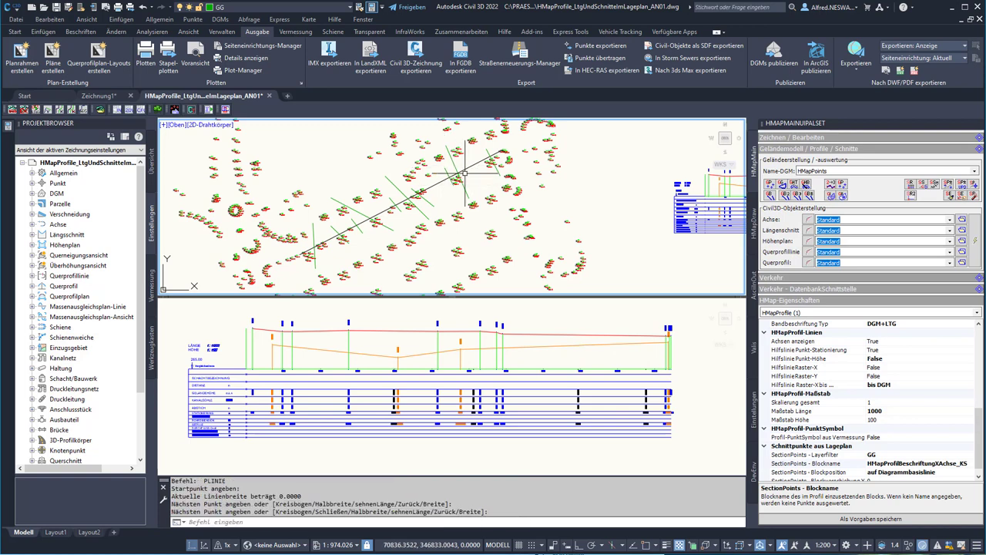
{"action": "left_click", "coordinate": [469, 172]}
{"action": "key", "text": "Return"}
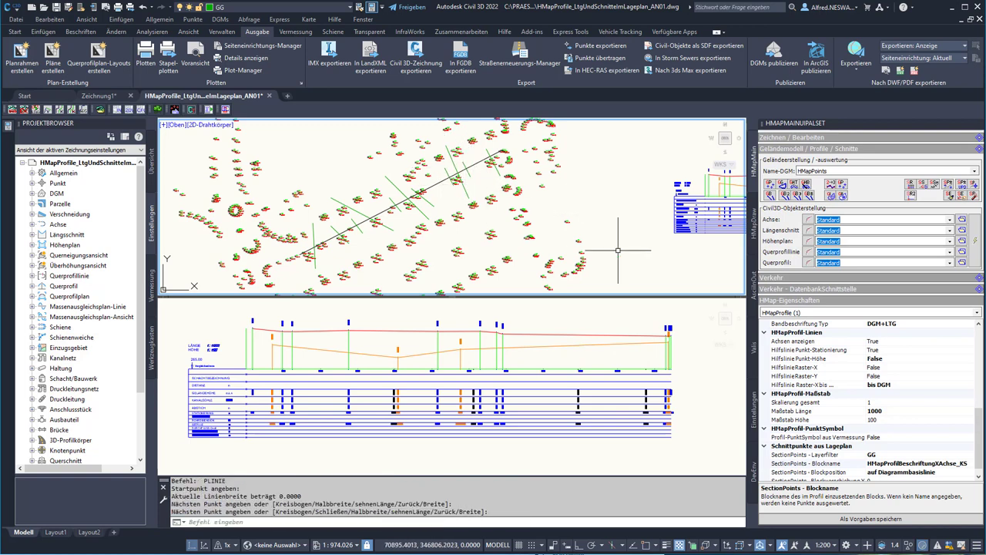
{"action": "left_click", "coordinate": [963, 188]}
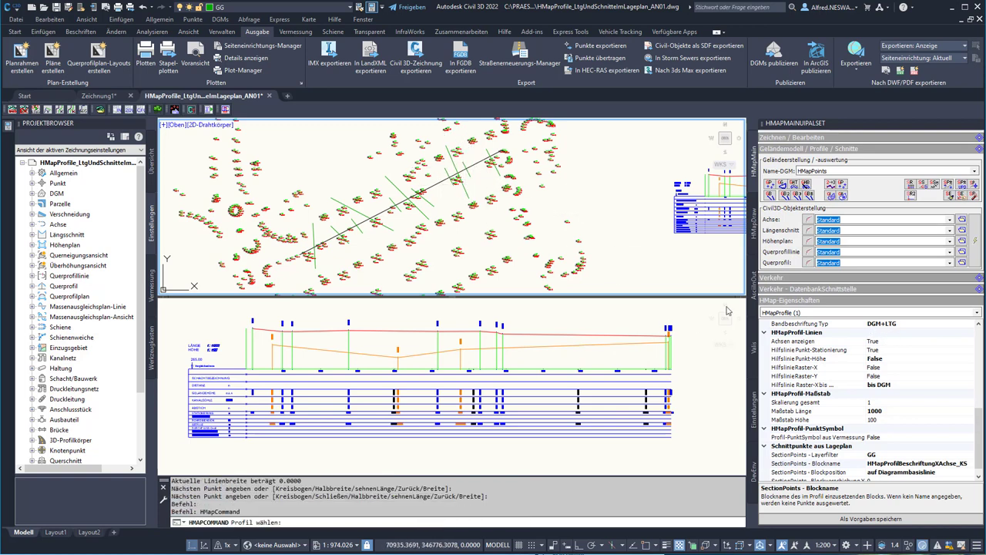
{"action": "left_click", "coordinate": [567, 346]}
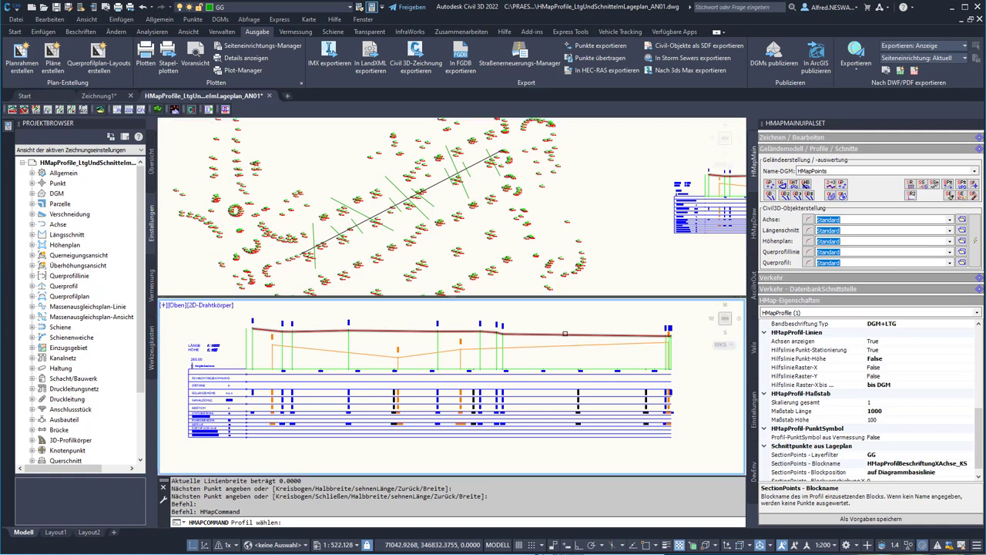
- Pick the profile so it regenerates with the new section points, then check the band rows
{"action": "left_click", "coordinate": [565, 334]}
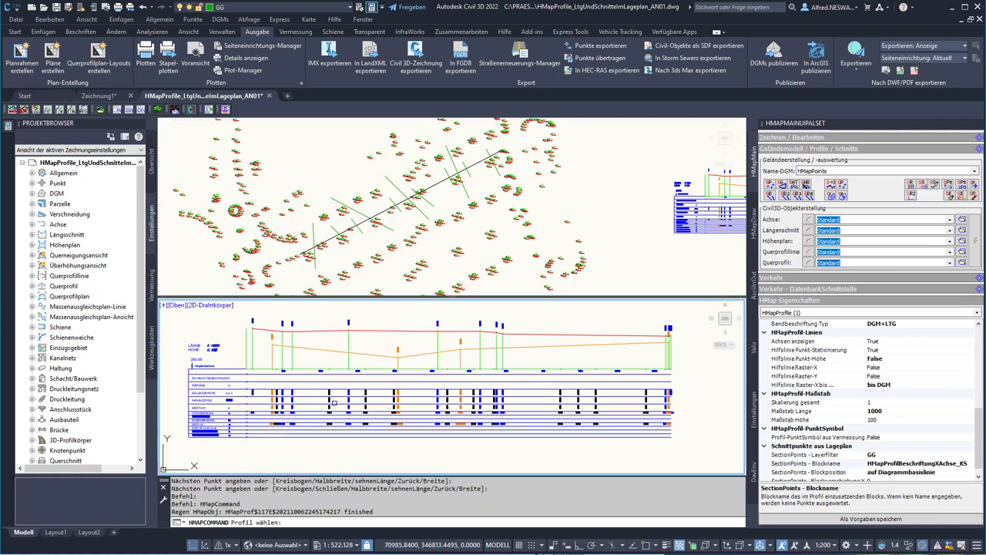
{"action": "scroll", "coordinate": [334, 403], "scroll_direction": "up", "scroll_amount": 5}
{"action": "scroll", "coordinate": [378, 397], "scroll_direction": "down", "scroll_amount": 2}
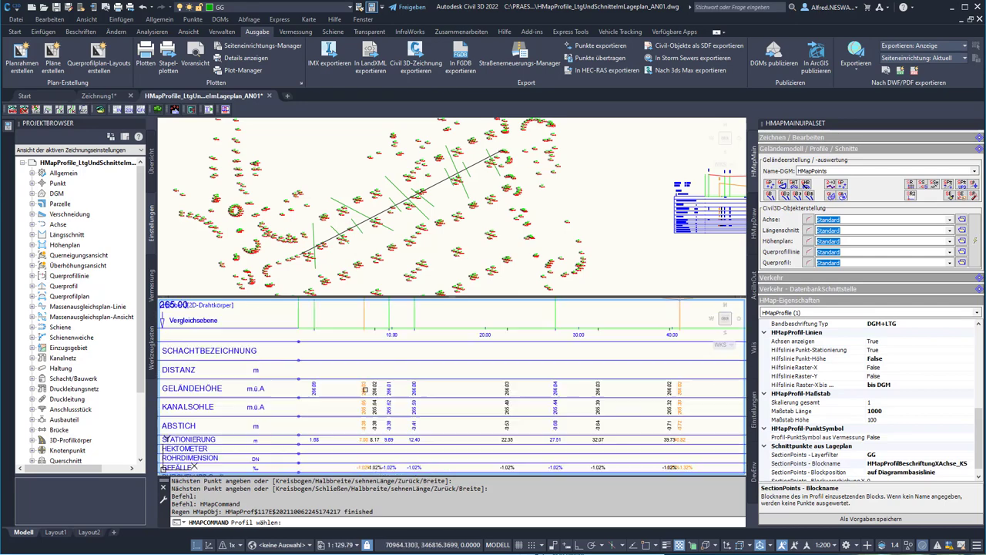
{"action": "middle_click_drag", "start_coordinate": [575, 417], "coordinate": [584, 365]}
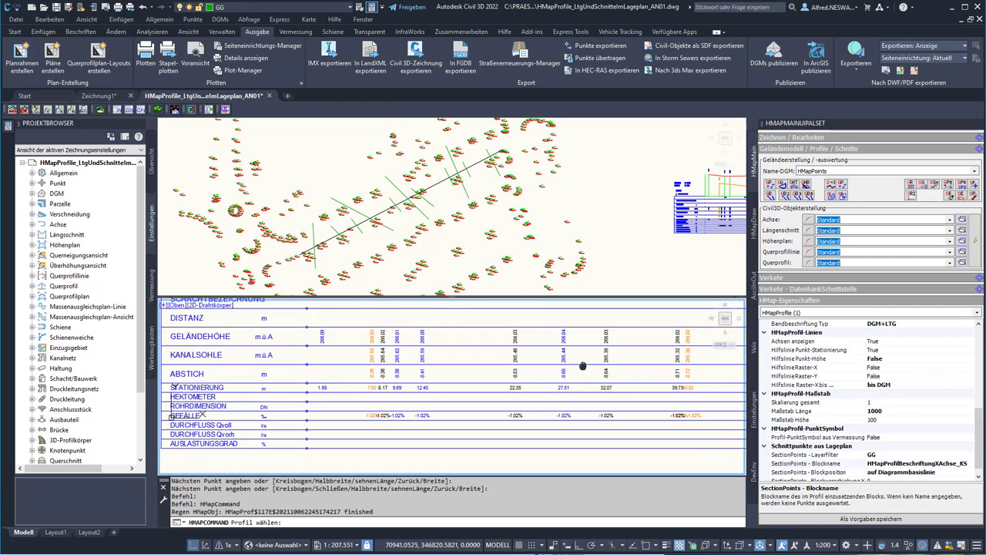
{"action": "scroll", "coordinate": [362, 401], "scroll_direction": "down", "scroll_amount": 3}
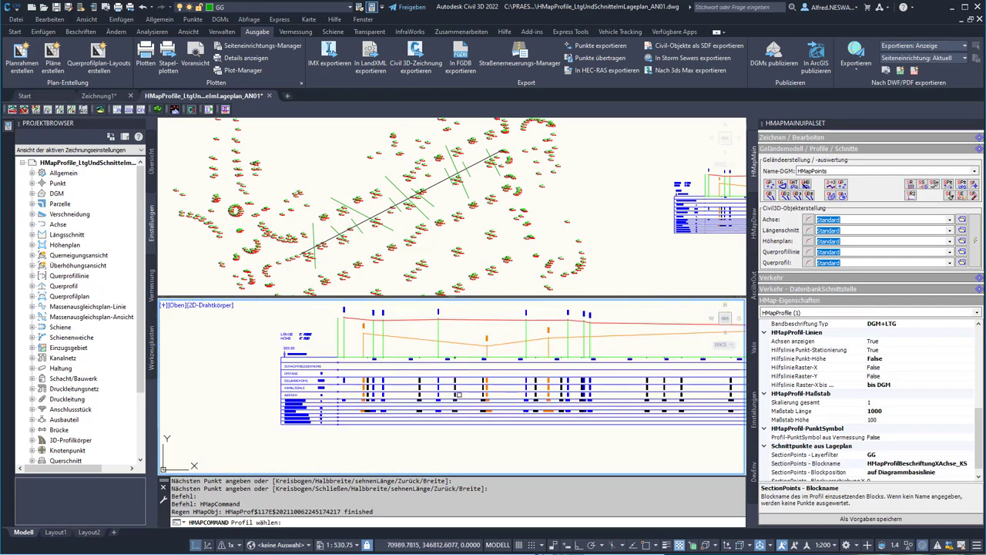
{"action": "middle_click_drag", "start_coordinate": [584, 413], "coordinate": [476, 420]}
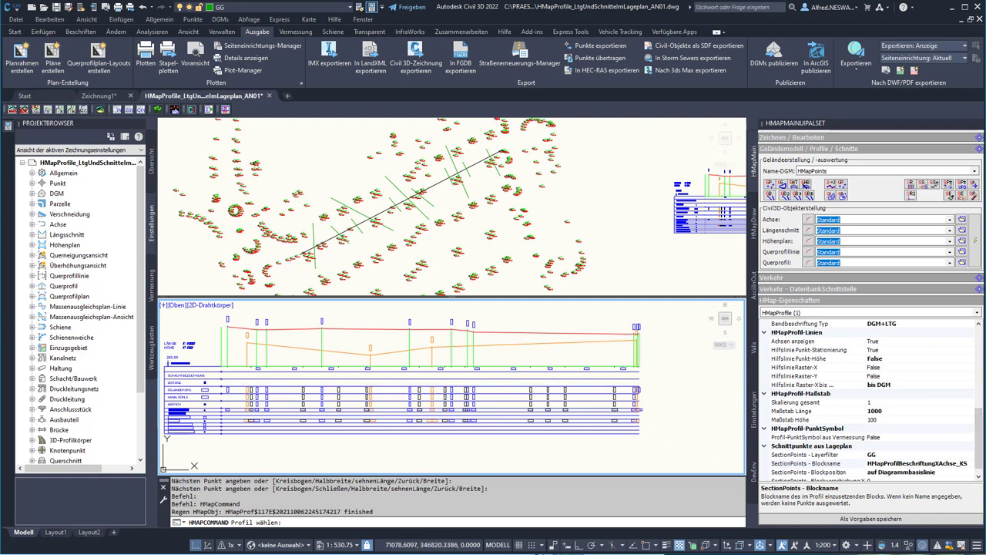
{"action": "key", "text": "Escape"}
{"action": "key", "text": "Escape"}
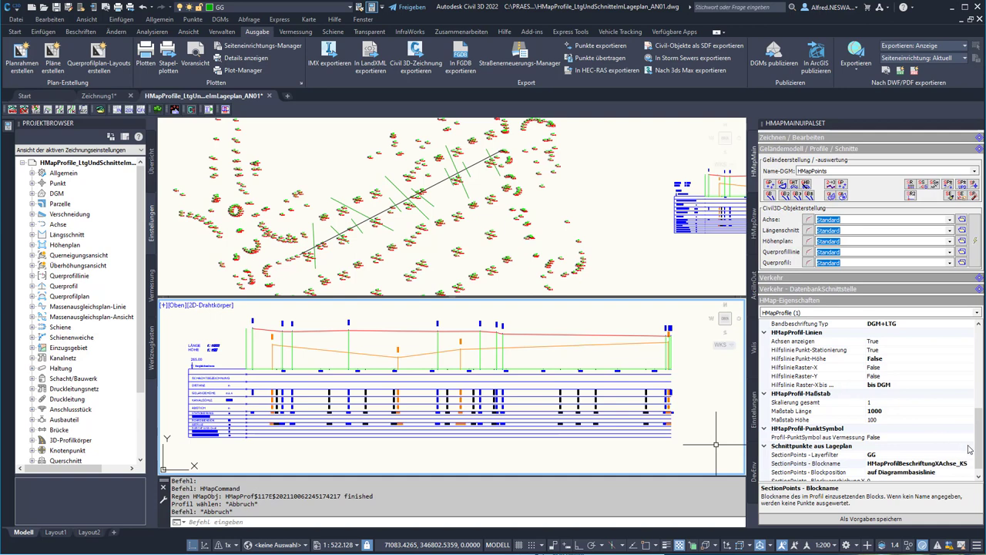
{"action": "scroll", "coordinate": [969, 463], "scroll_direction": "down", "scroll_amount": 1}
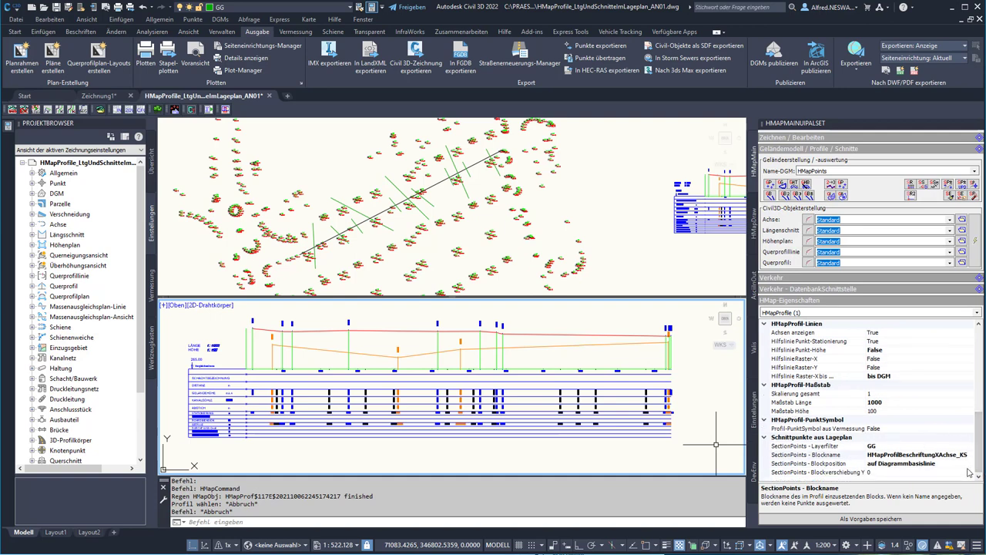